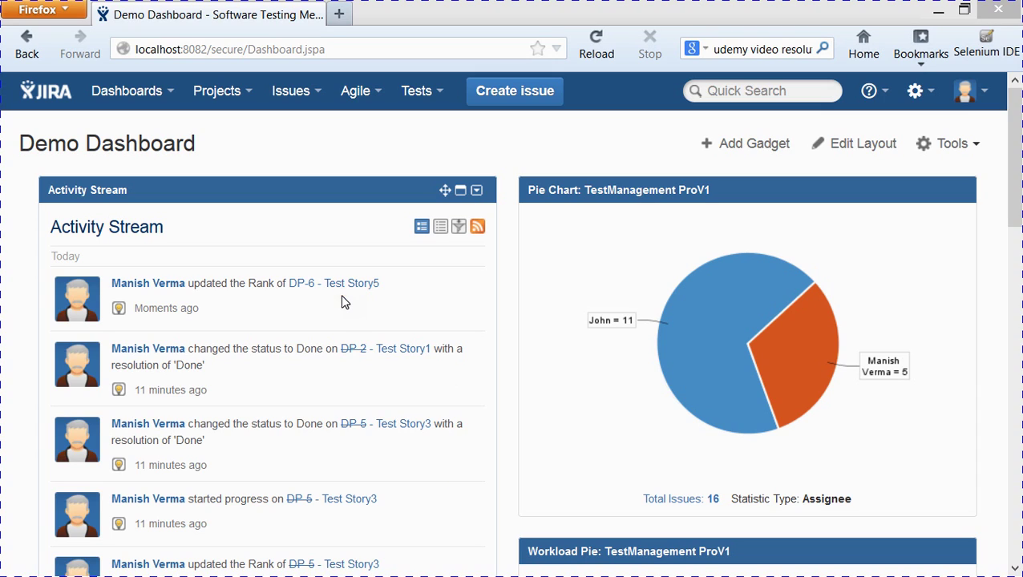
- Go to Manage Boards from the Agile menu and start creating a new agile board
left_click(382, 96)
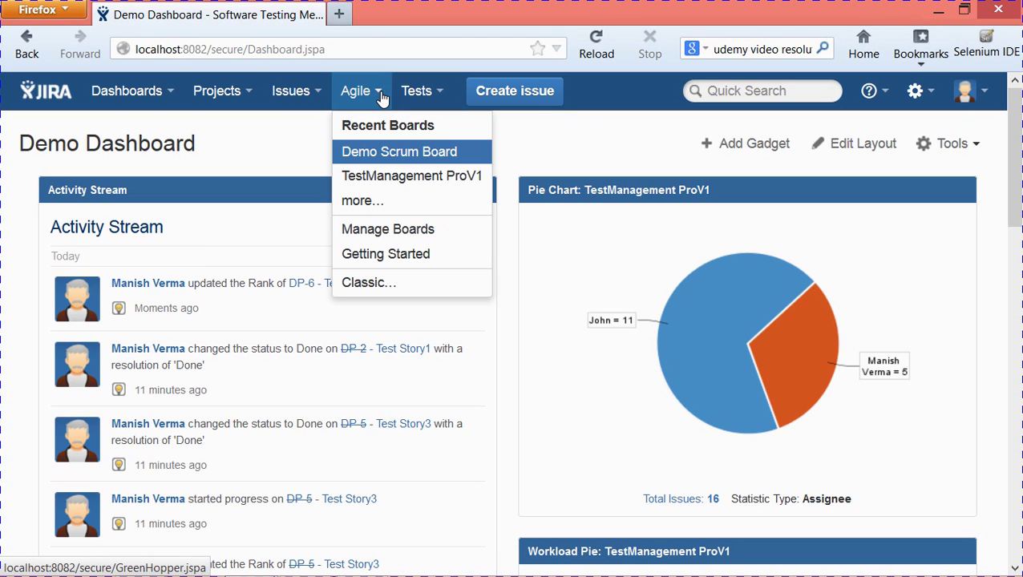
left_click(391, 231)
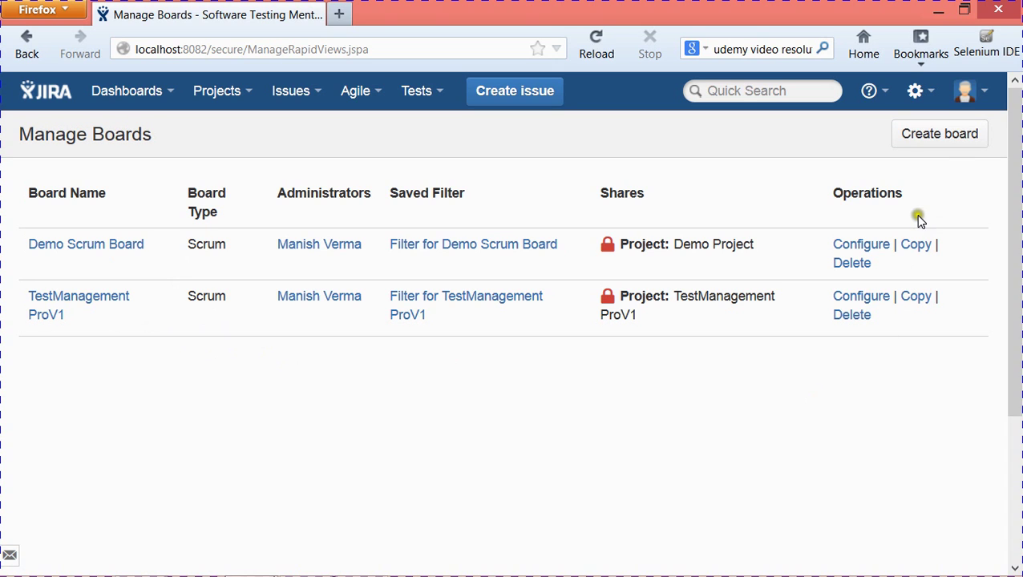
left_click(950, 142)
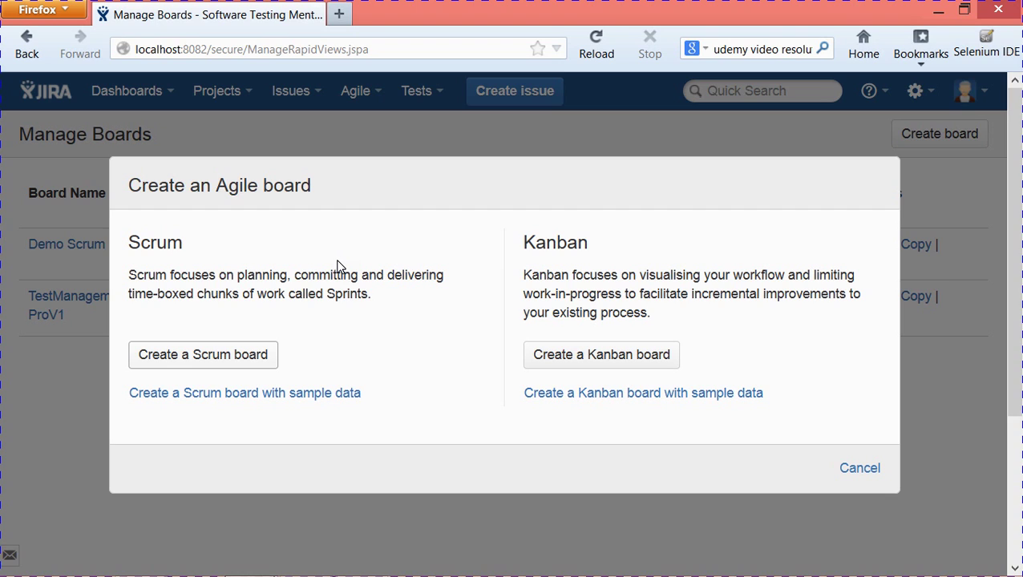
- Choose a Scrum board and, after comparing the options, base it on a new project and board
left_click(189, 358)
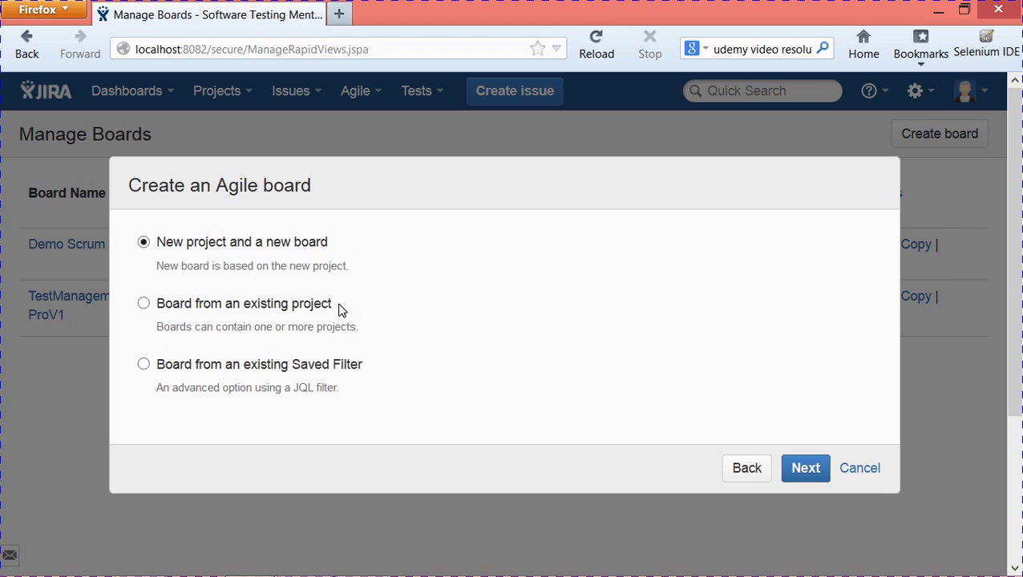
left_click(143, 305)
left_click(144, 364)
left_click(143, 244)
- Name the board 'SCRUM Board Demo' and the project 'Demo Test Project'
left_click(805, 471)
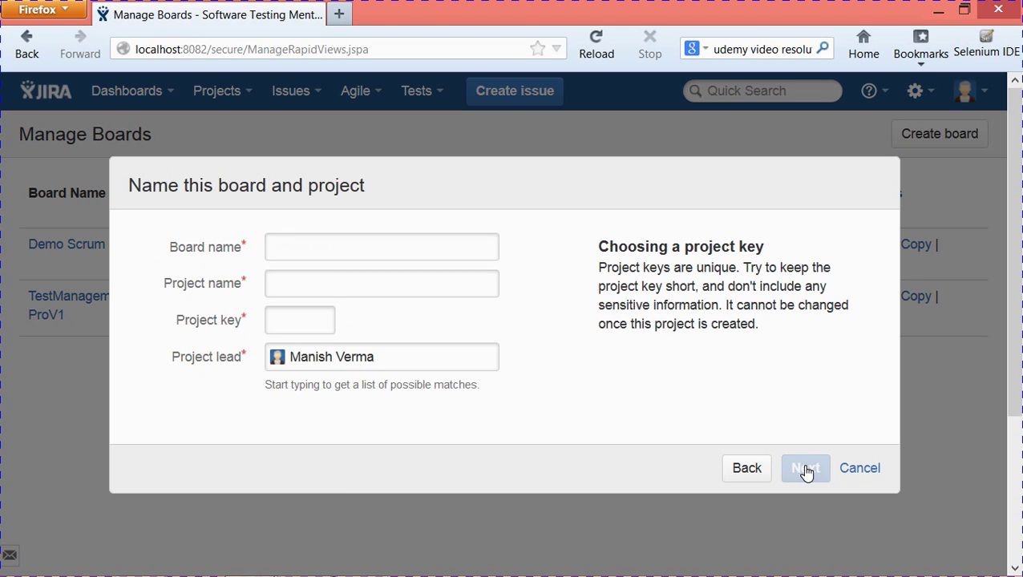
left_click(426, 241)
type("SCRUM Board Demo")
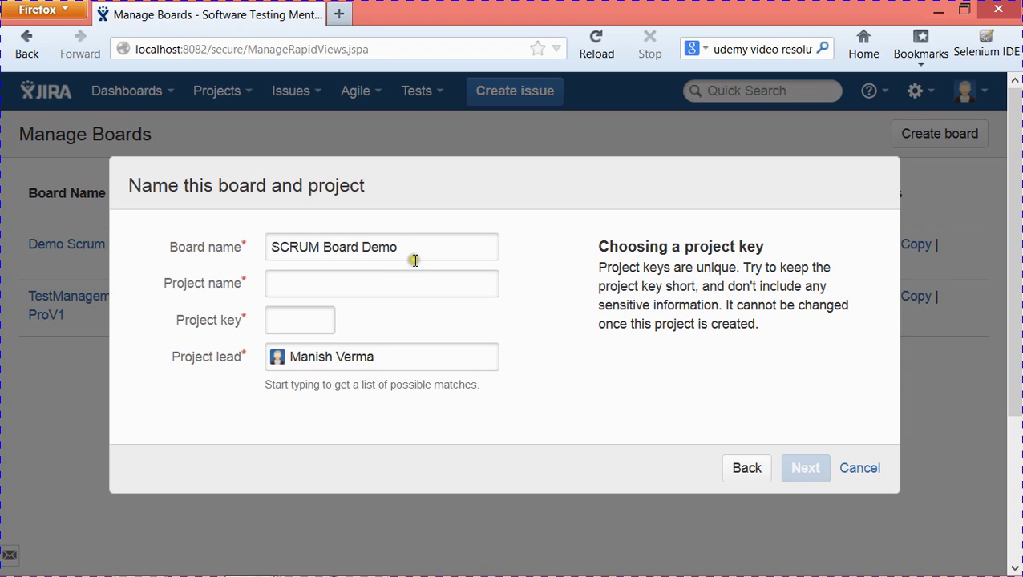
left_click(378, 282)
type("Test")
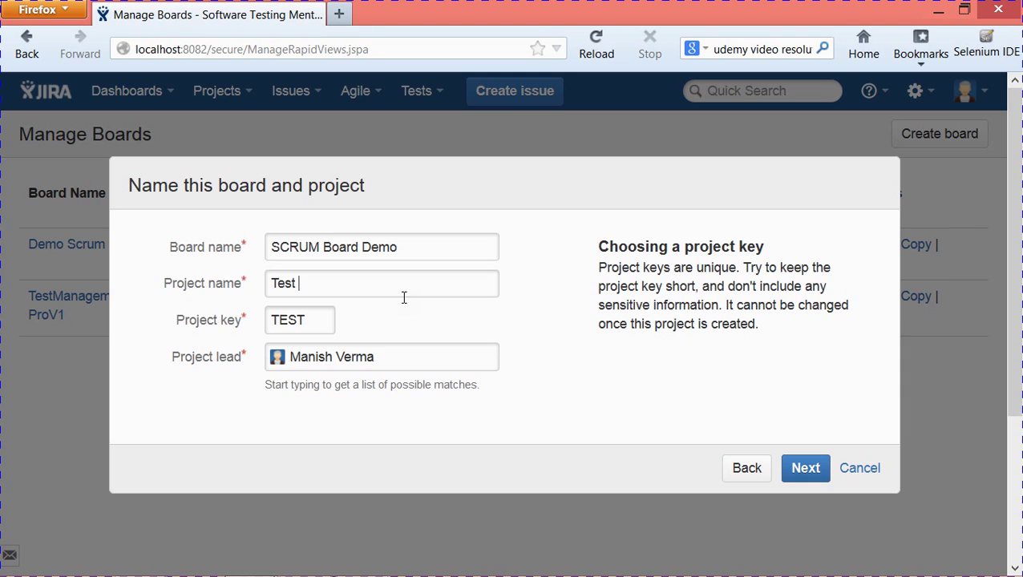
key("Home")
type("Demo")
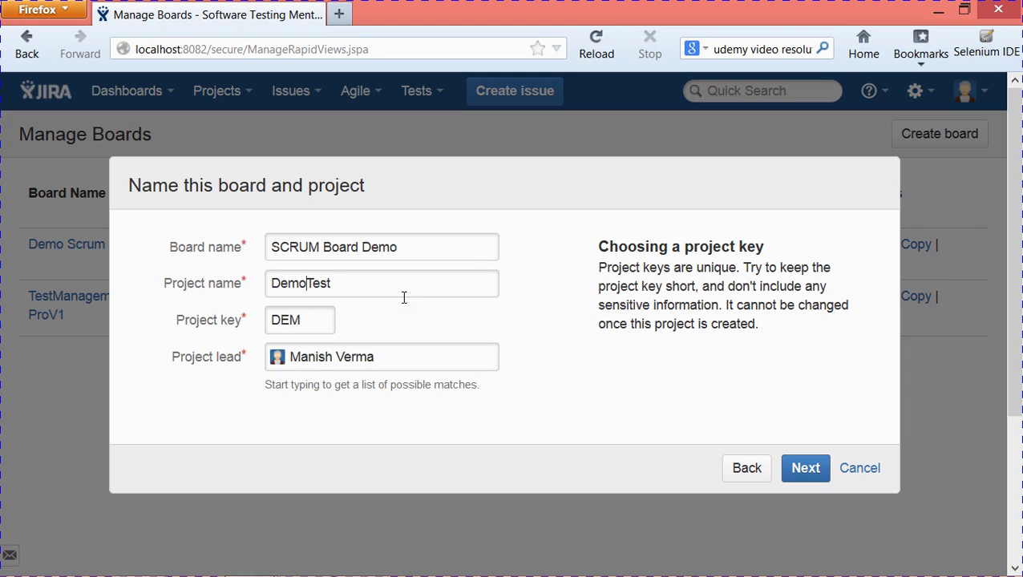
left_click(406, 283)
type("Project")
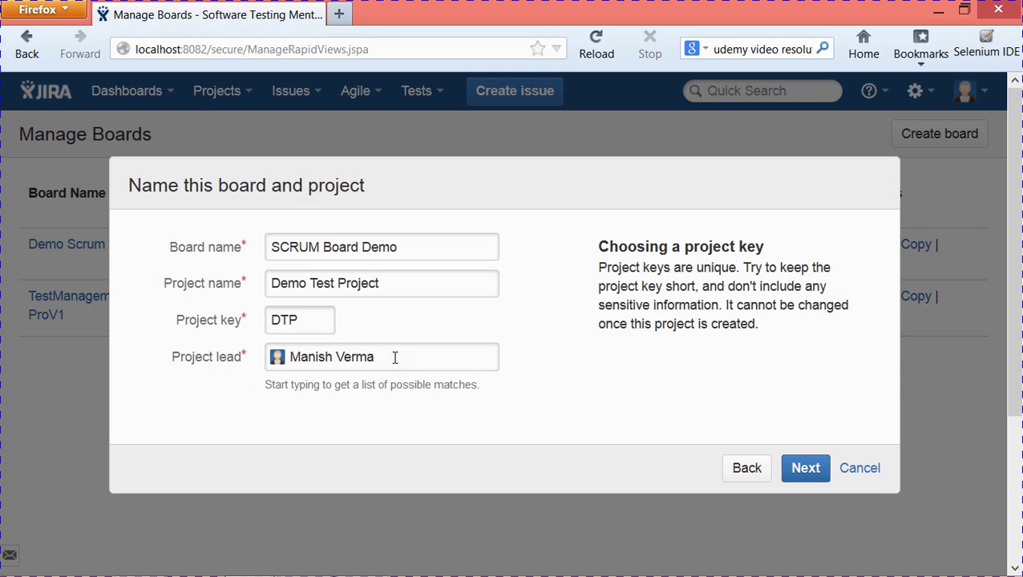
- Set the project lead to the second user matching the search 'ma'
left_click(394, 357)
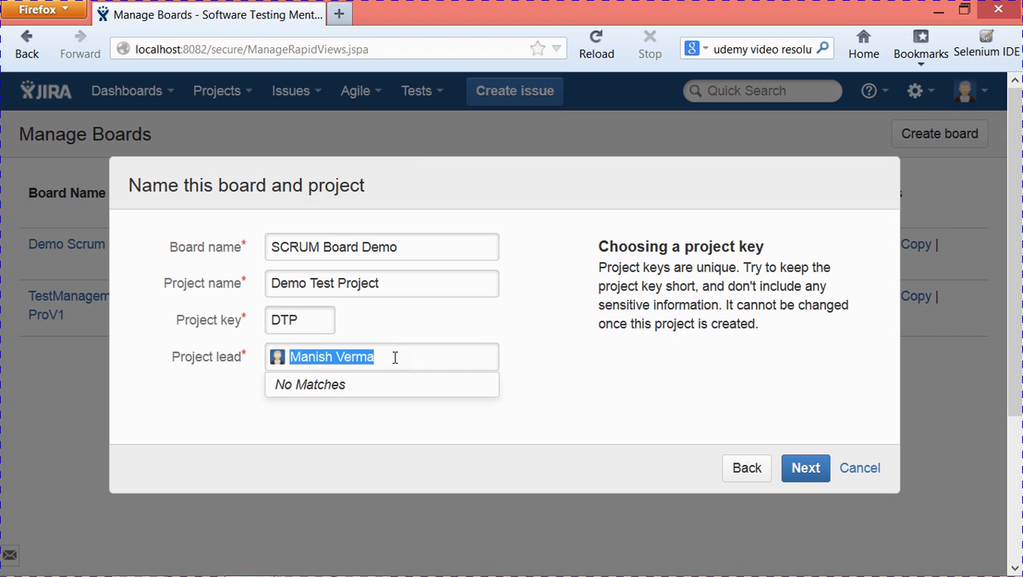
type("sc")
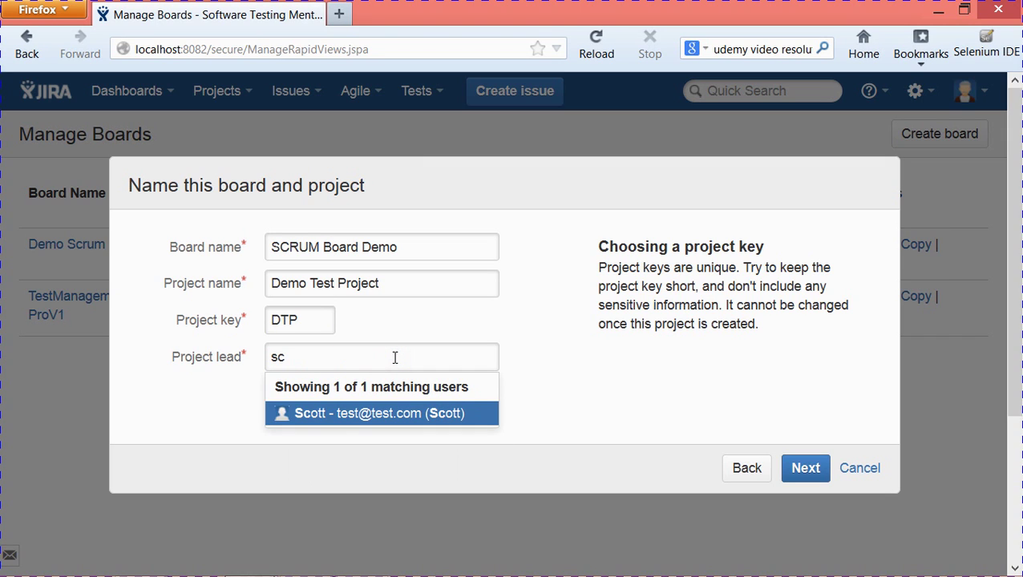
key("BackSpace")
key("BackSpace")
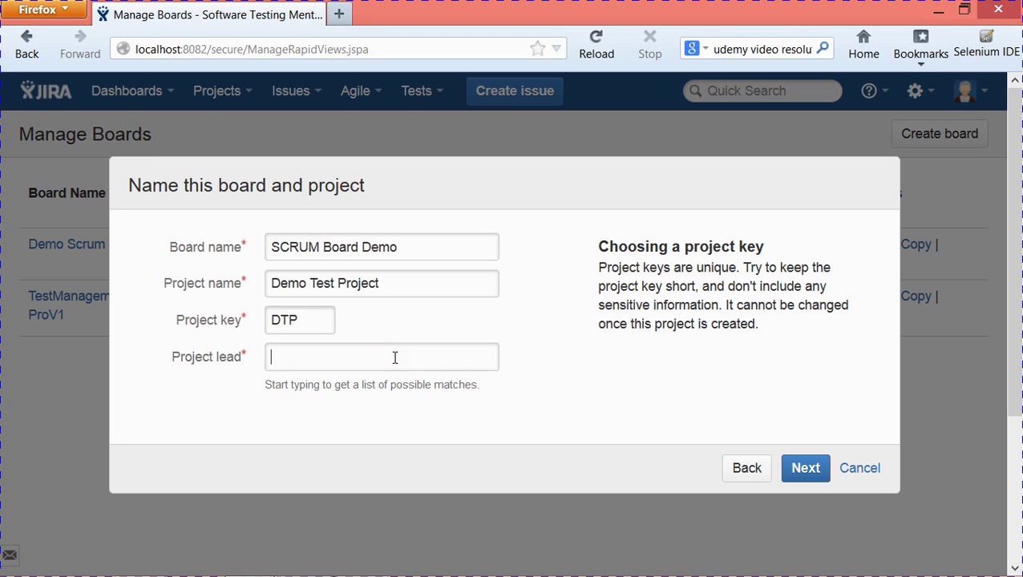
type("ma")
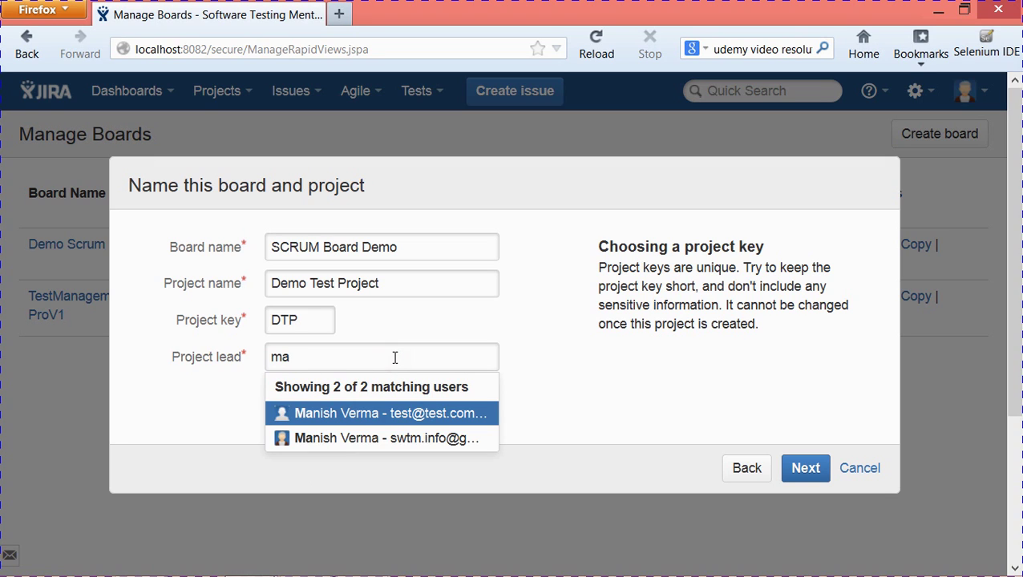
left_click(385, 439)
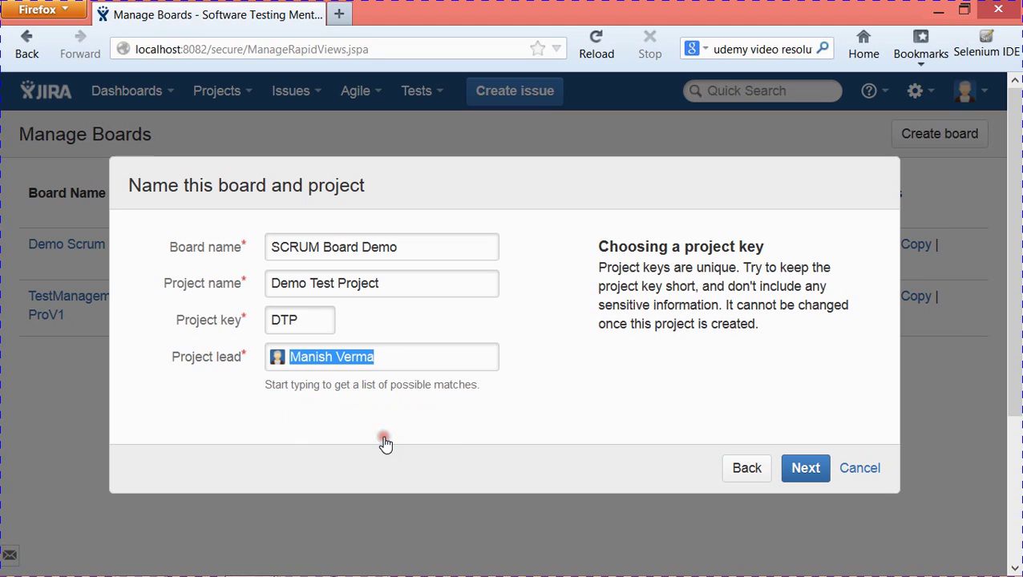
- Keep the Agile Simplified Workflow and create the SCRUM Board Demo board
left_click(794, 473)
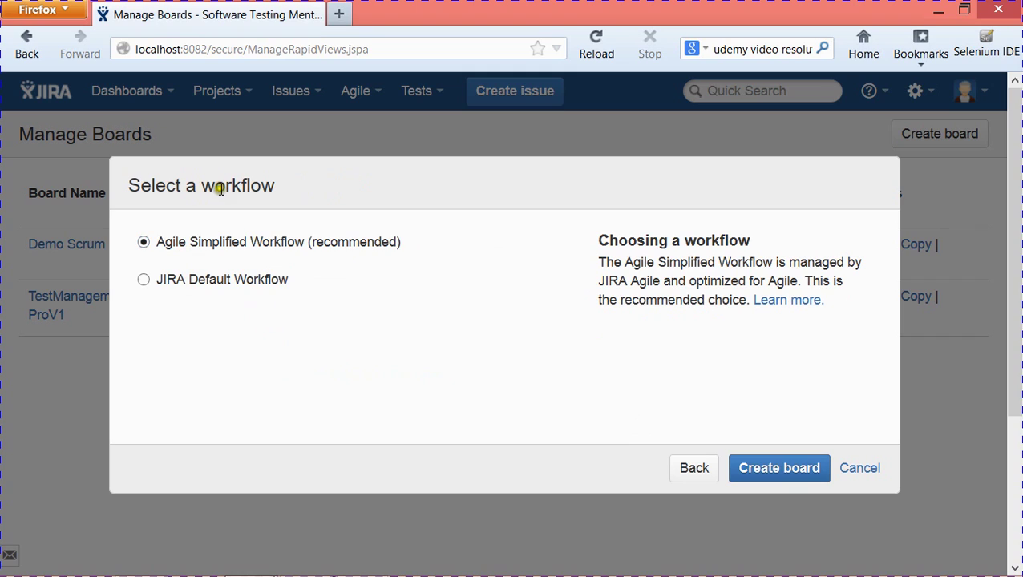
left_click(162, 218)
left_click(153, 304)
left_click(798, 475)
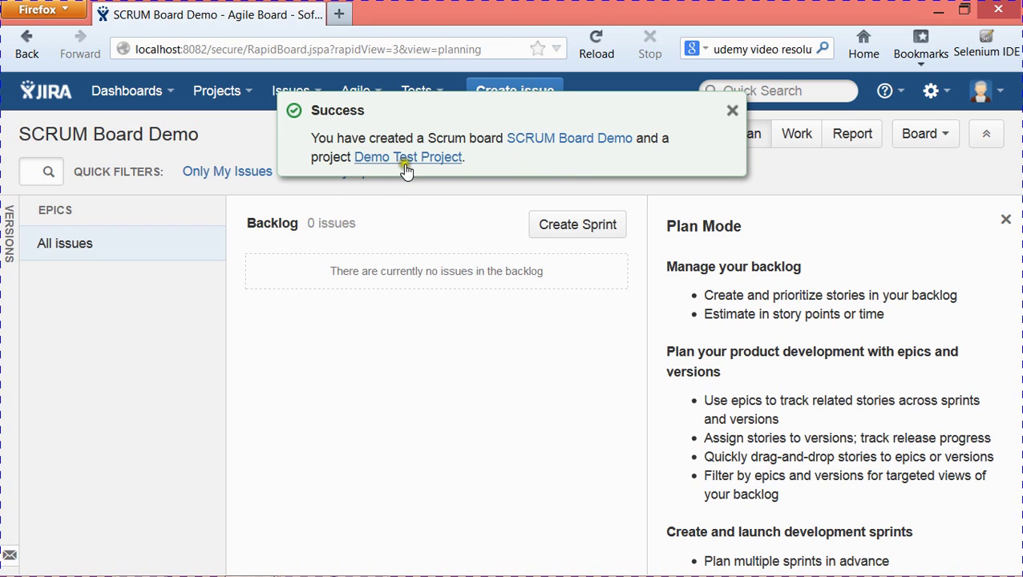
- Close the success notification over the new board's empty backlog
left_click(732, 110)
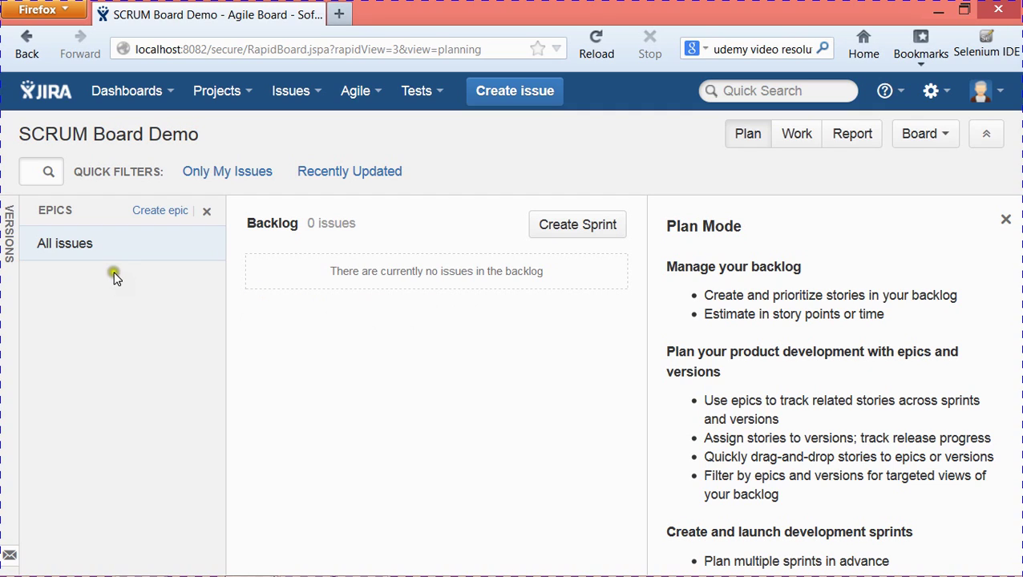
- Create the first story, 'Test Story', and keep the form open for more issues
left_click(162, 211)
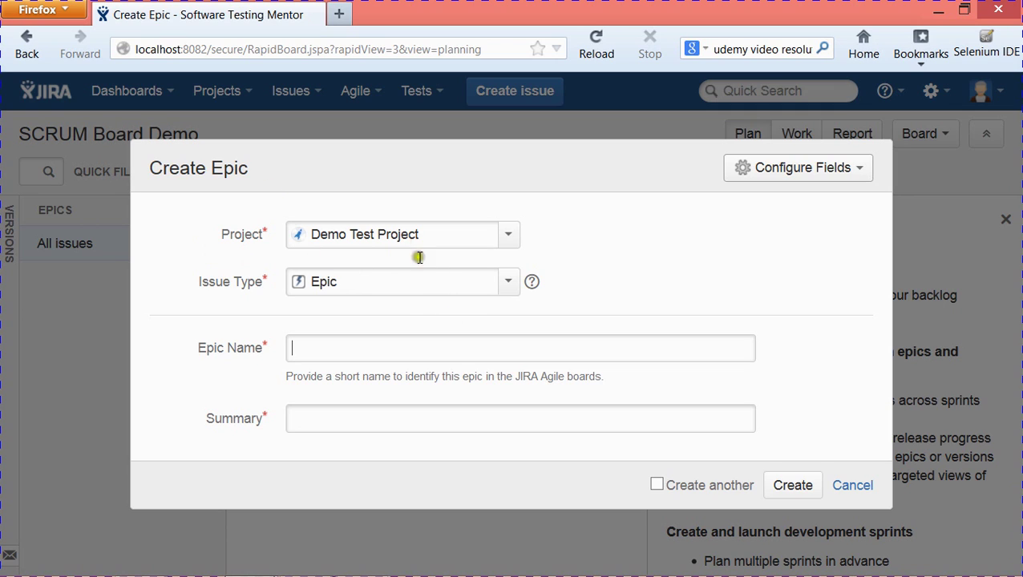
left_click(506, 285)
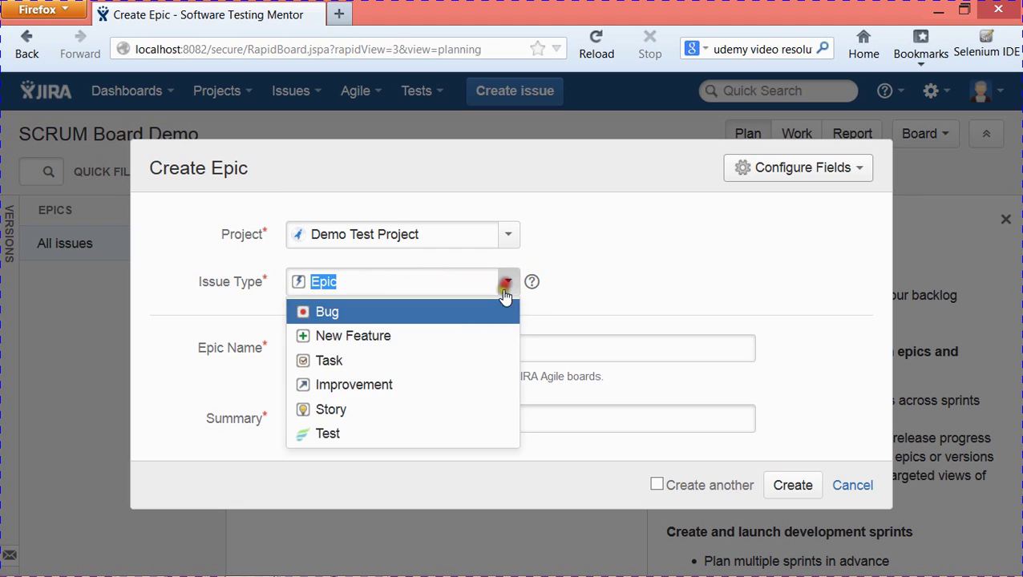
left_click(397, 413)
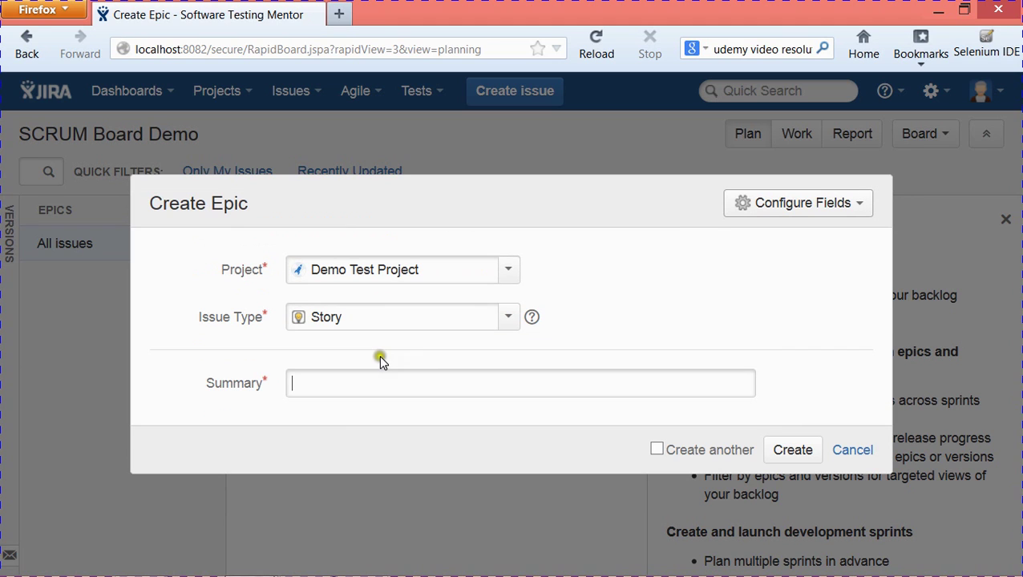
left_click(357, 383)
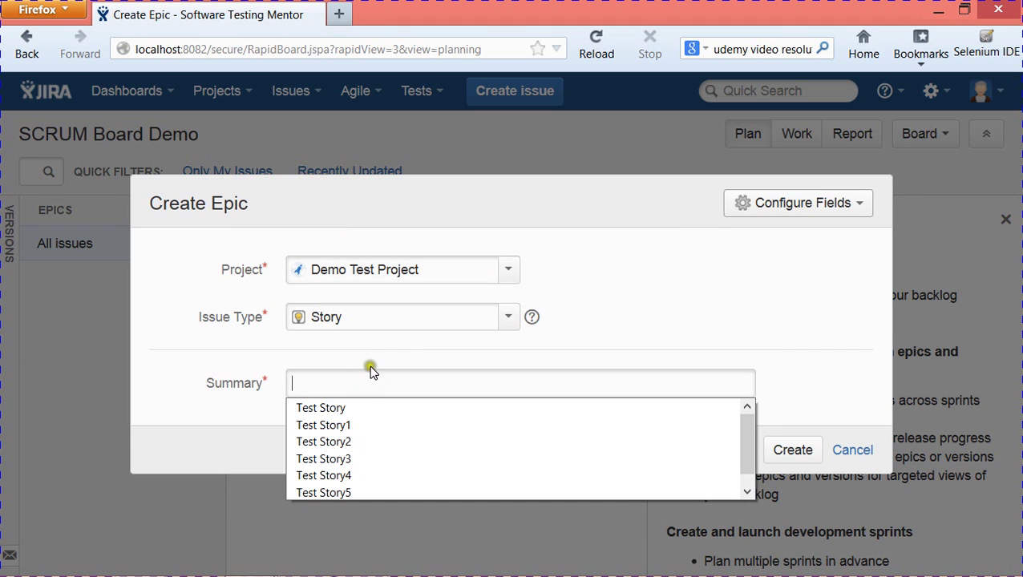
left_click(360, 407)
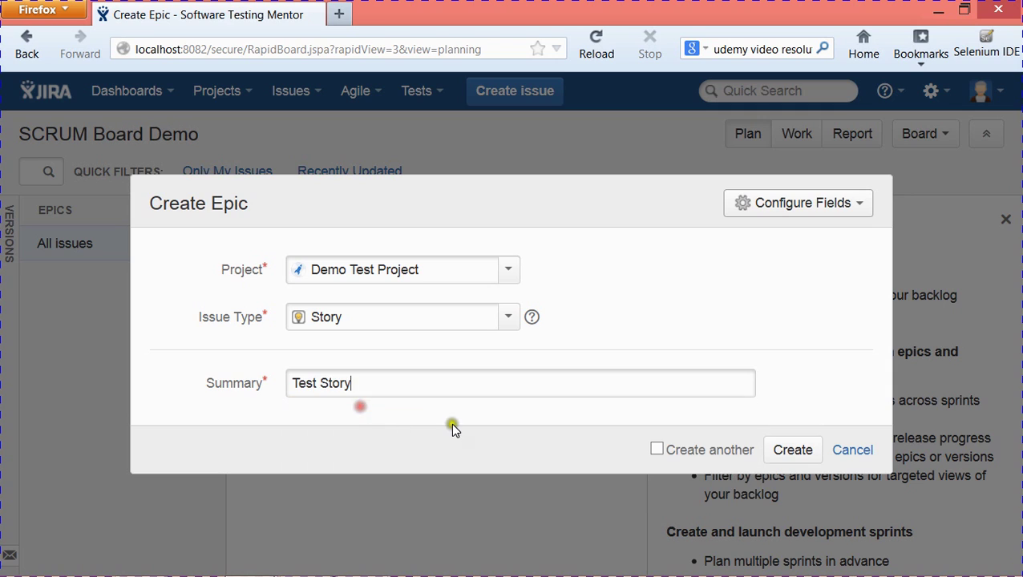
left_click(656, 450)
left_click(793, 451)
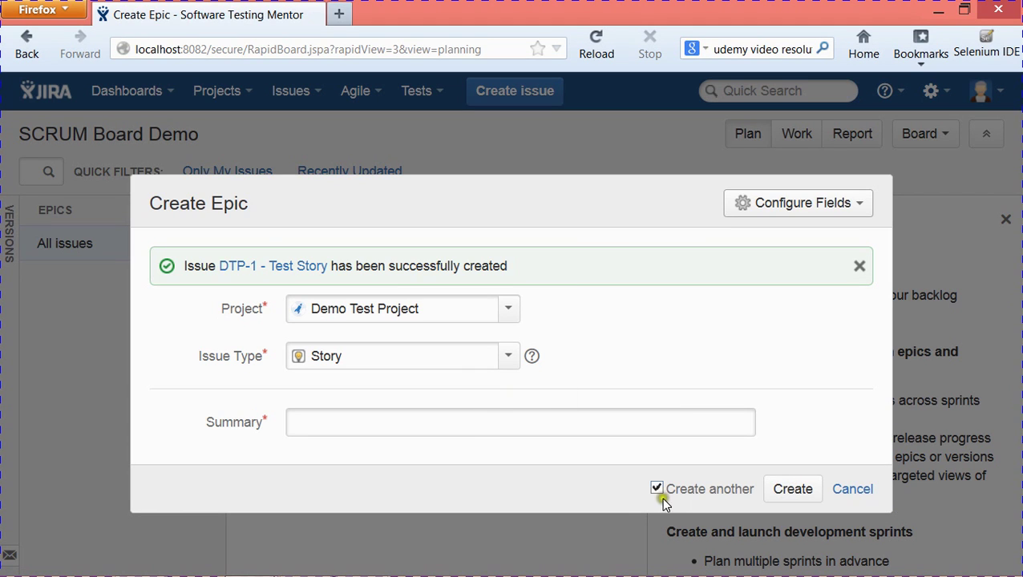
- Create the stories 'Test Story1', 'Test Story2' and 'Test Story3'
left_click(422, 420)
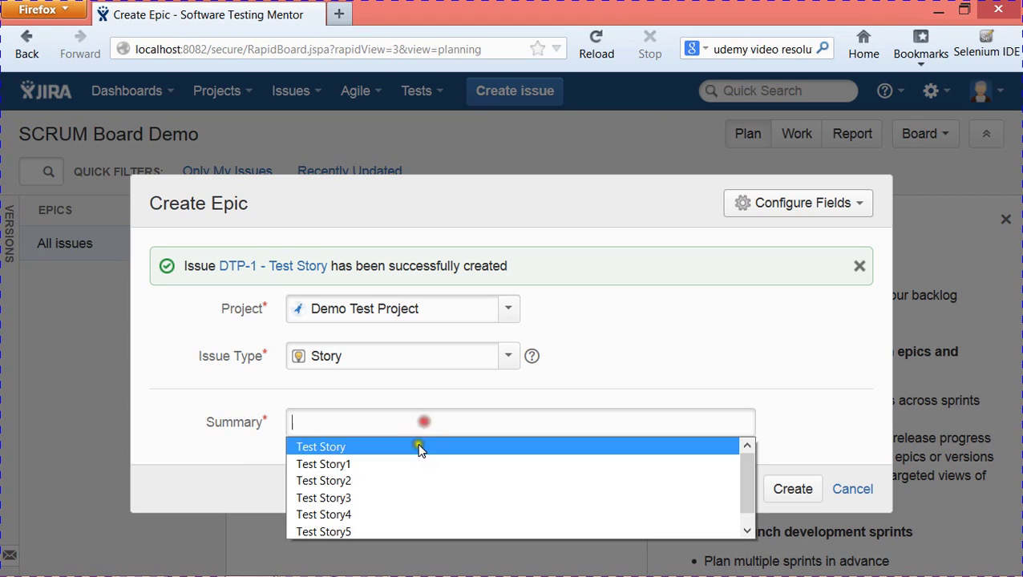
left_click(420, 463)
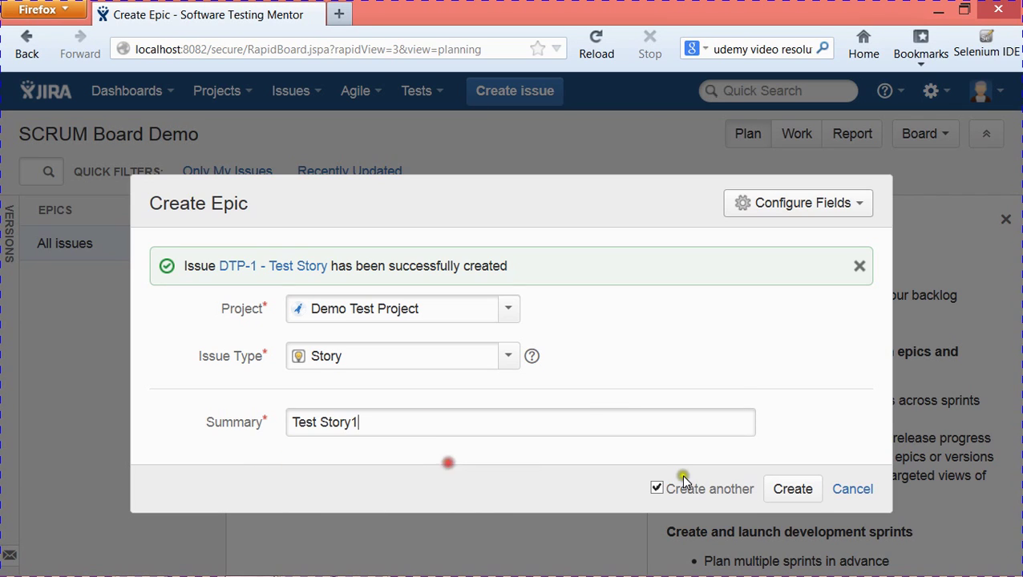
left_click(778, 488)
left_click(385, 437)
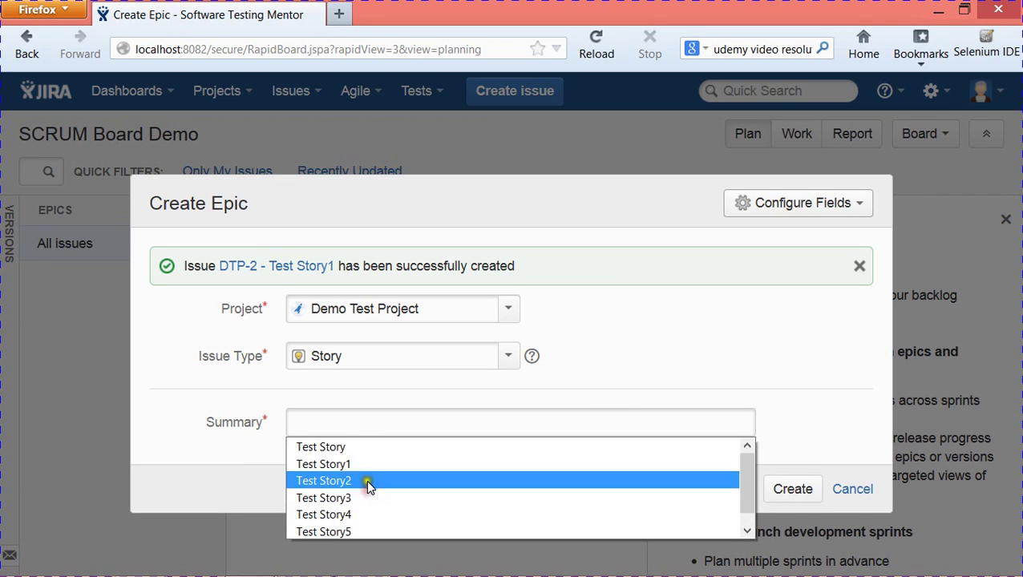
left_click(366, 482)
key("Return")
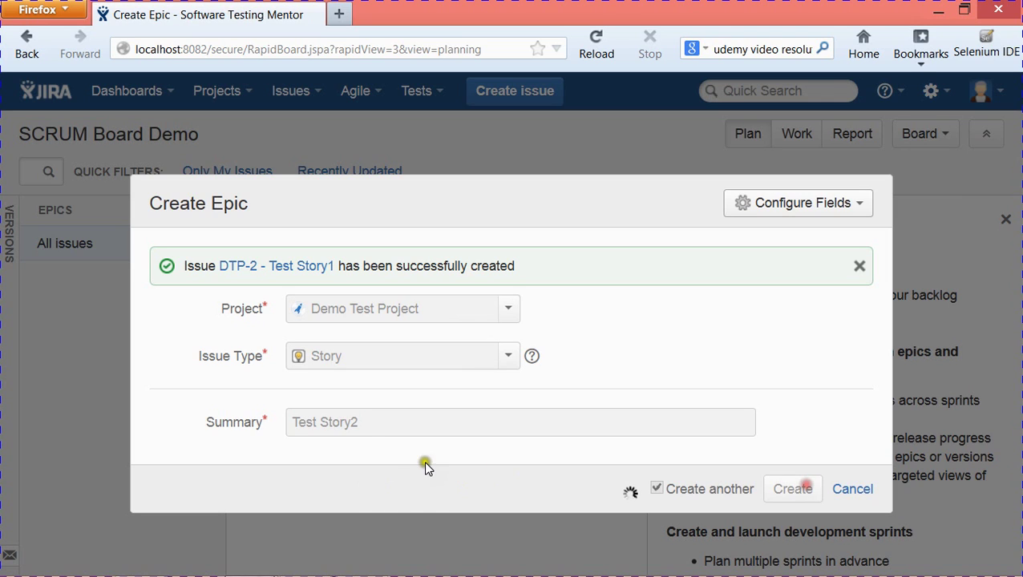
left_click(358, 423)
left_click(362, 498)
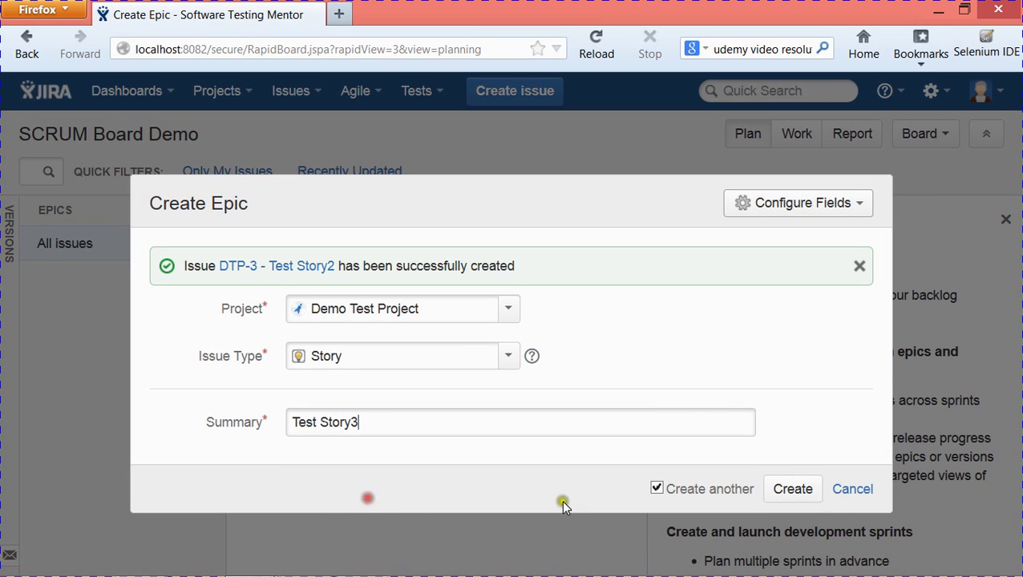
left_click(777, 497)
- Create 'Test Story4' and 'Test Story5', then close the create form
left_click(364, 428)
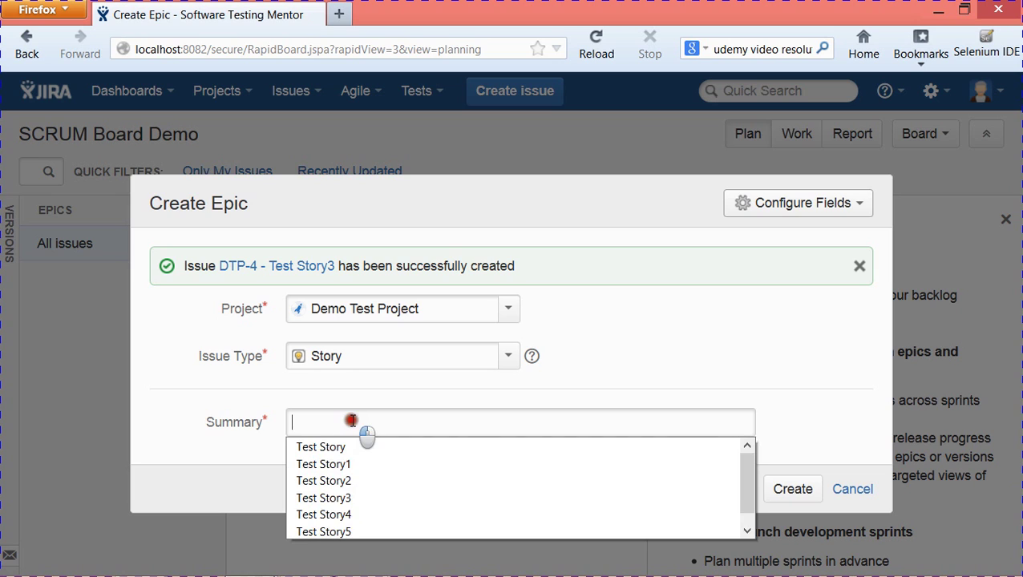
left_click(356, 520)
left_click(793, 489)
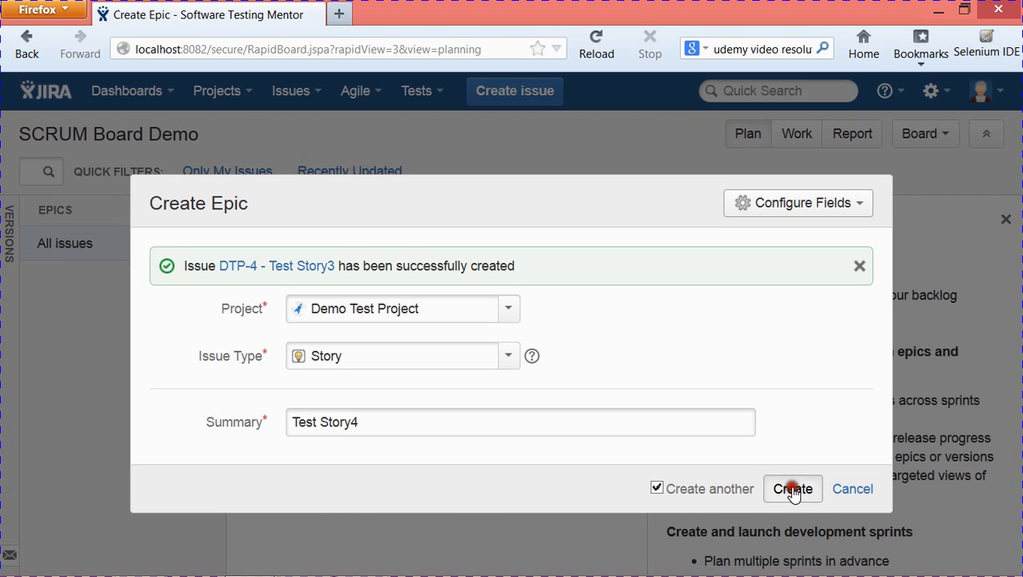
left_click(377, 423)
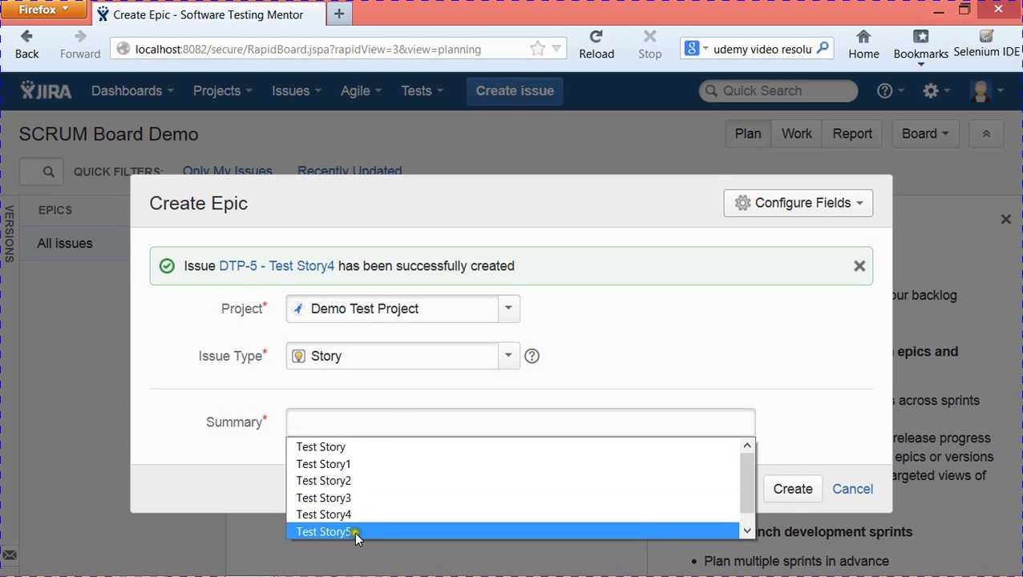
left_click(356, 532)
left_click(789, 493)
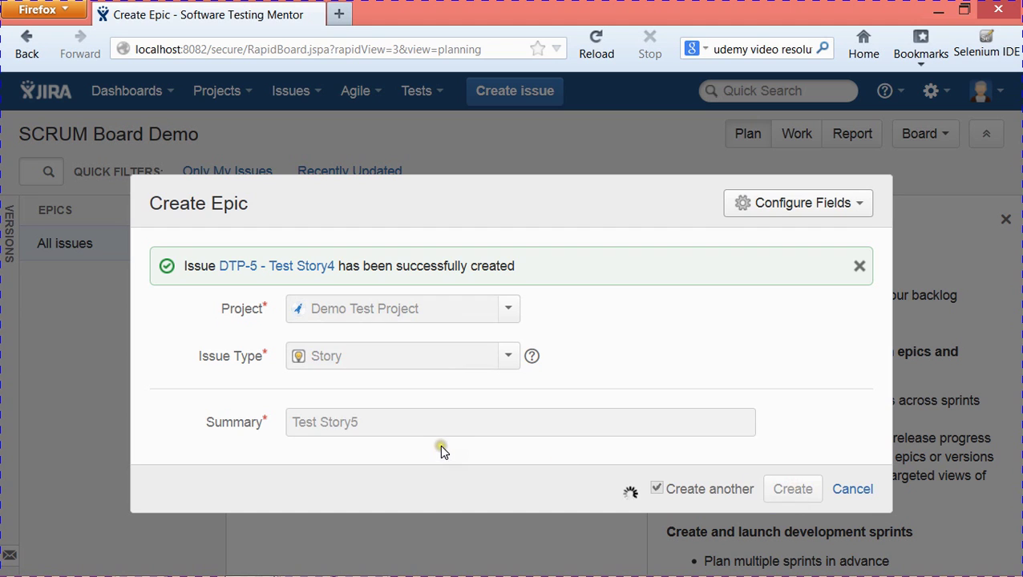
left_click(850, 489)
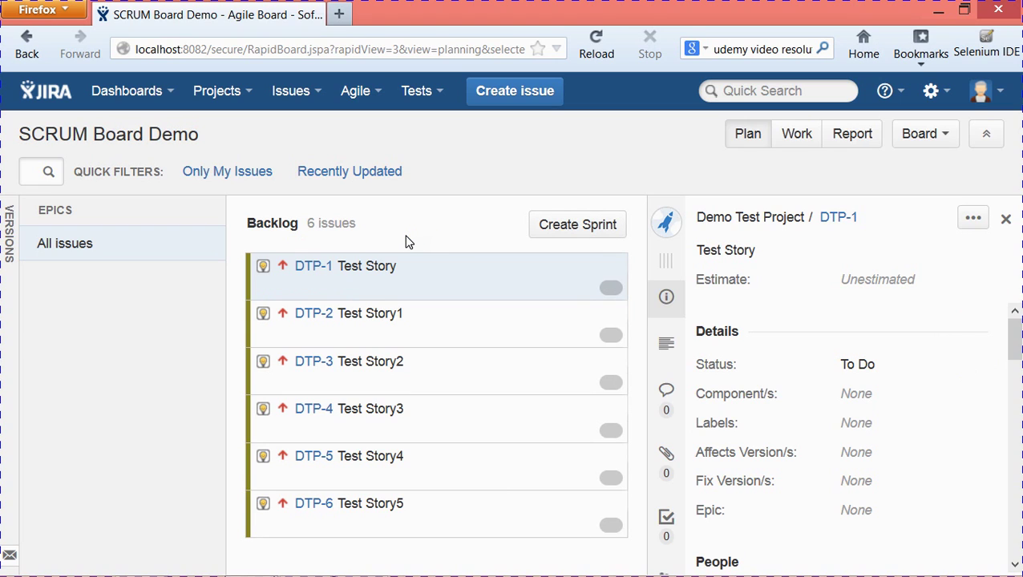
- Create a new sprint and rename it 'Sprint One'
left_click(581, 226)
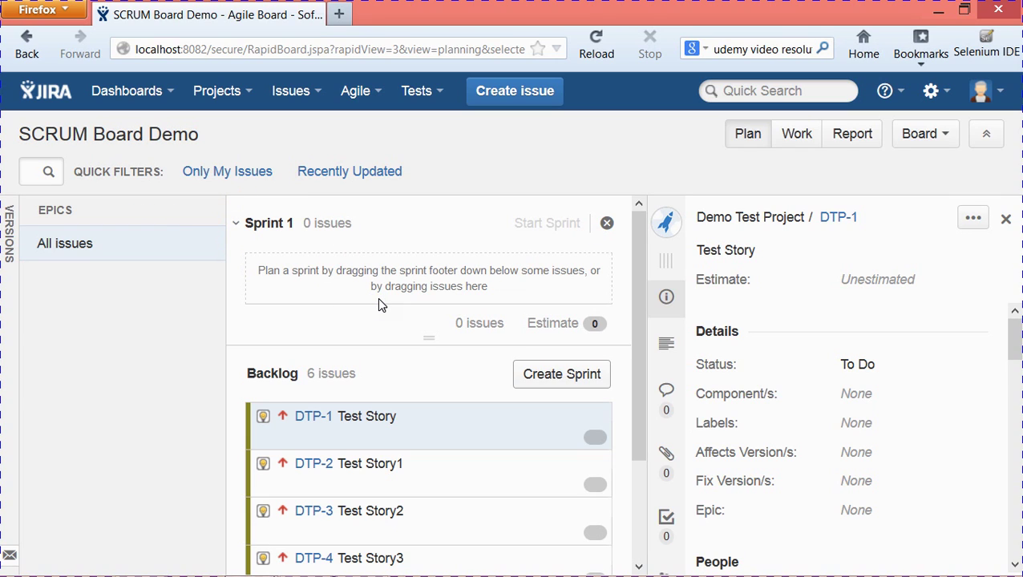
mouse_move(286, 229)
left_click(286, 229)
left_click(308, 223)
key("BackSpace")
type("Onw")
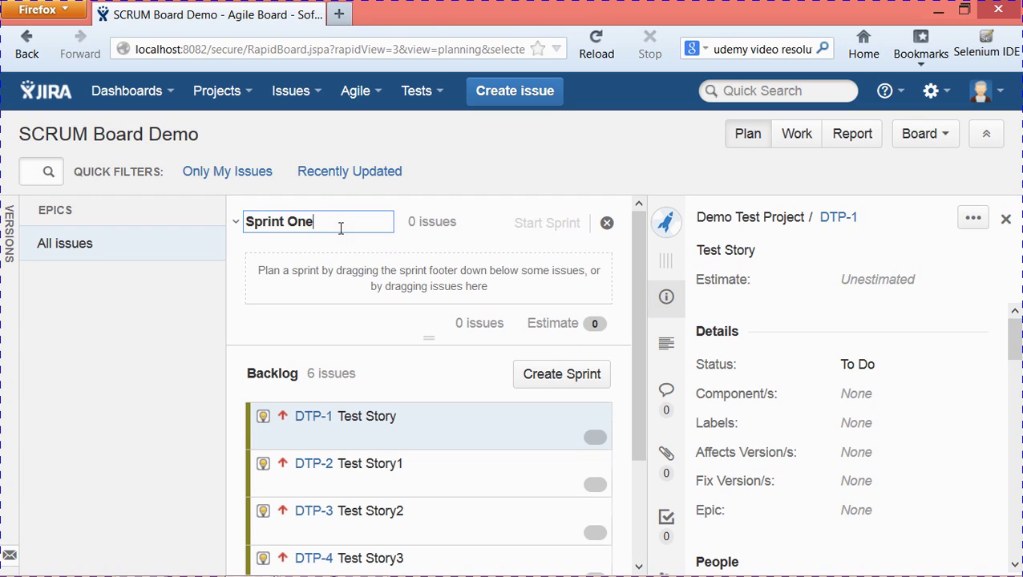
left_click(453, 236)
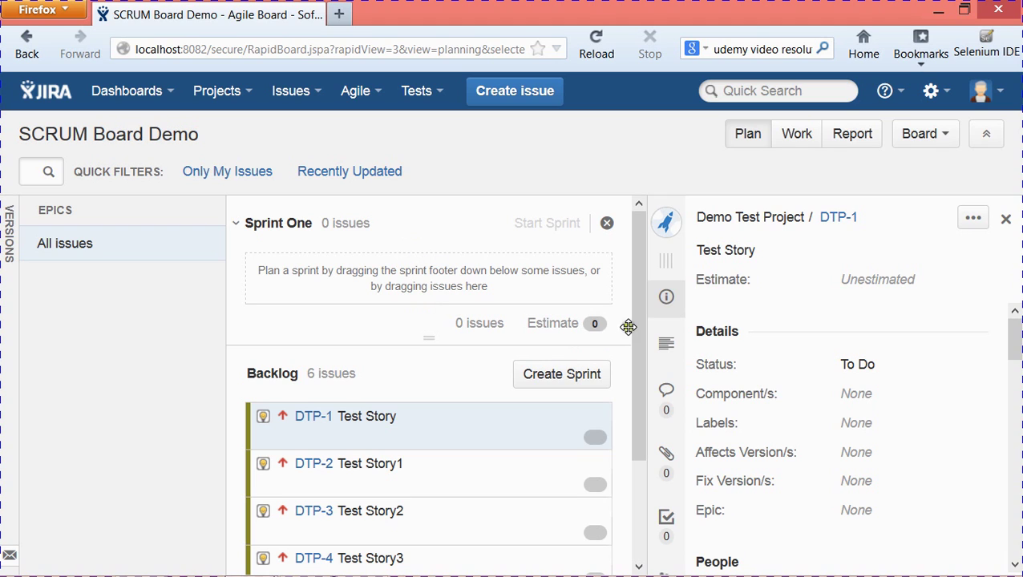
- Plan DTP-1 Test Story into Sprint One
mouse_move(637, 321)
left_mouse_down()
mouse_move(633, 340)
mouse_move(632, 302)
left_mouse_up()
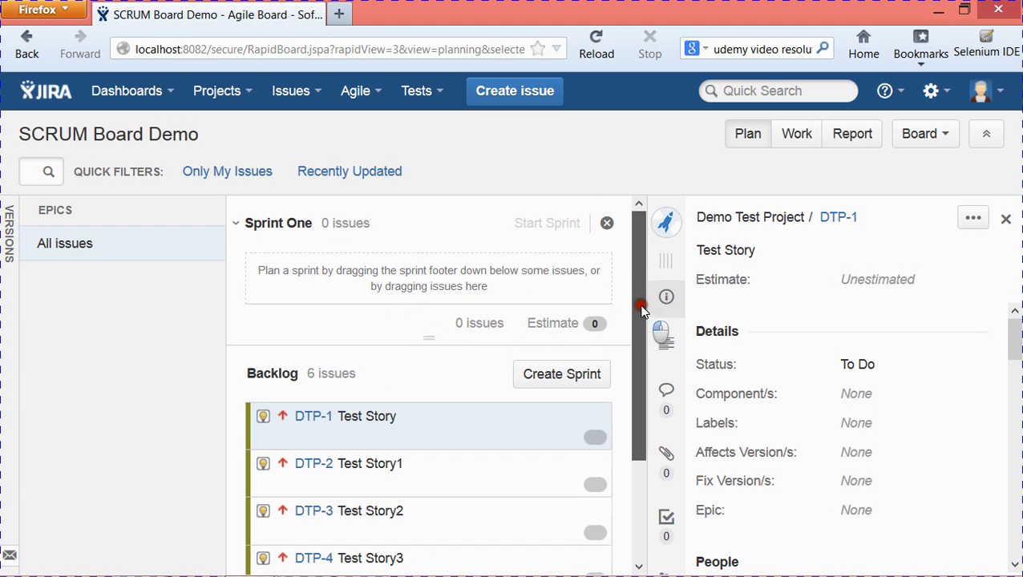
left_click(317, 435)
left_click_drag(316, 435, 323, 301)
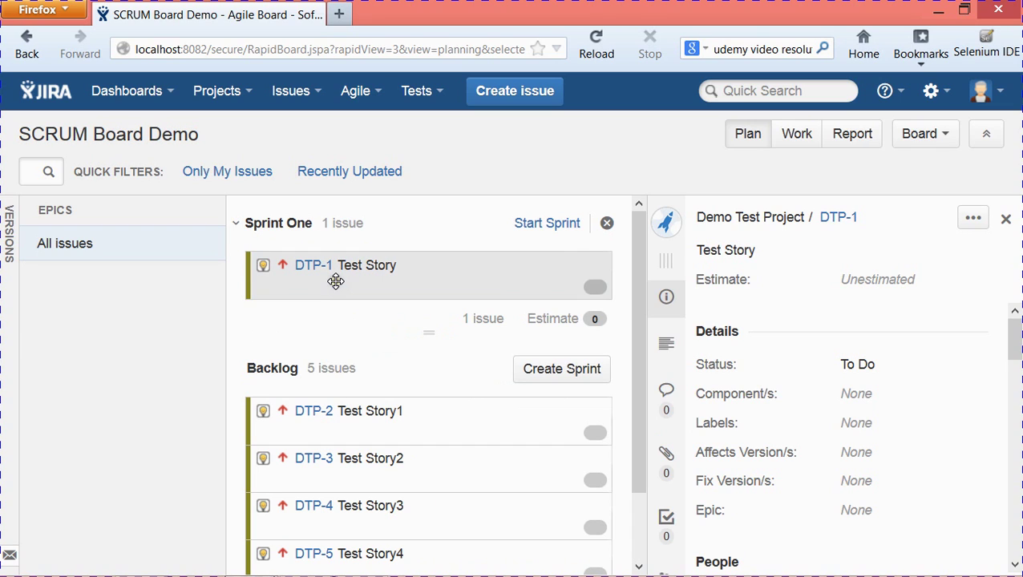
- Create a second sprint and rename it 'Sprint Two'
left_click(571, 379)
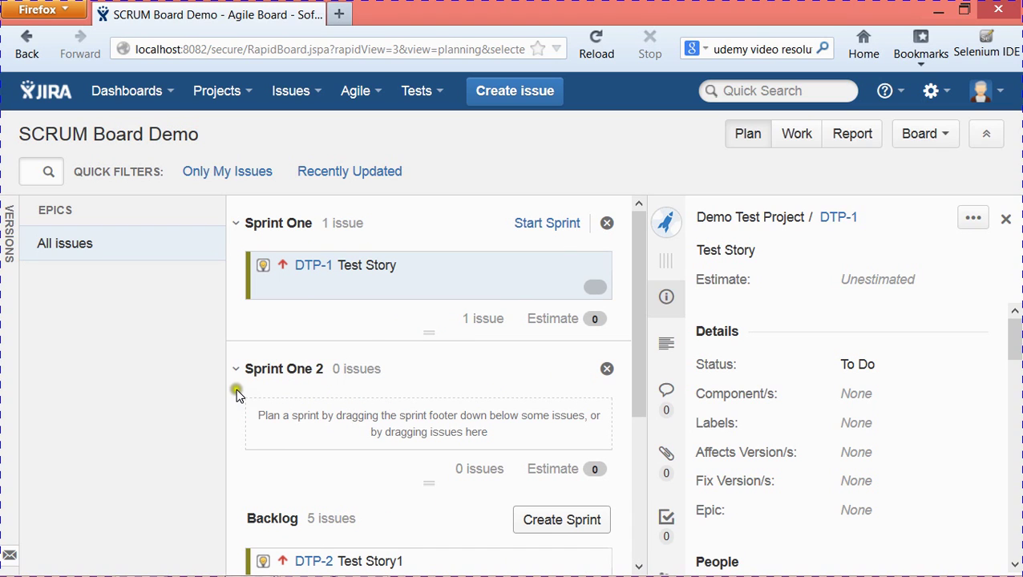
left_click(318, 371)
left_click(343, 373)
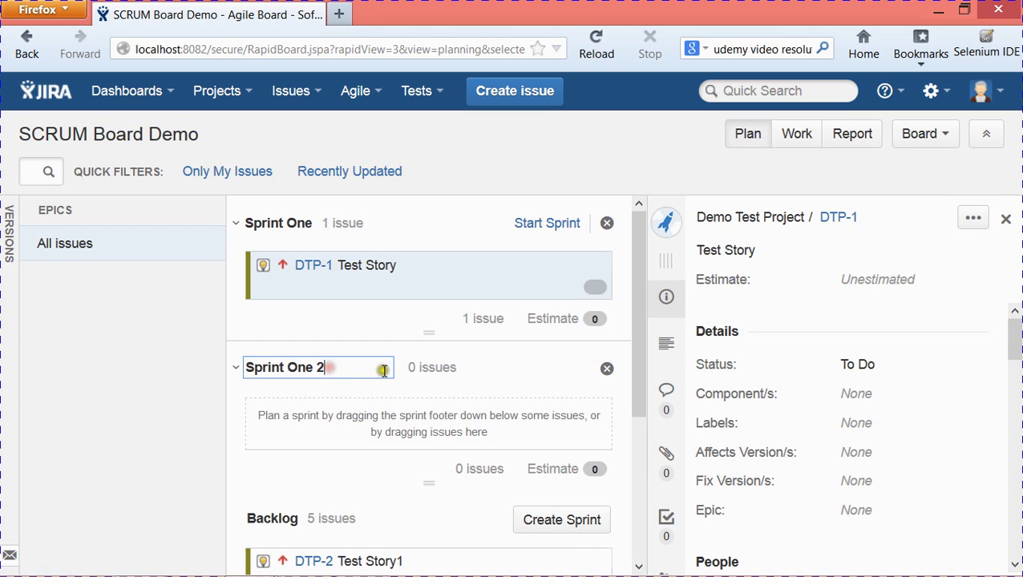
key("BackSpace")
key("BackSpace")
key("BackSpace")
key("BackSpace")
key("BackSpace")
key("BackSpace")
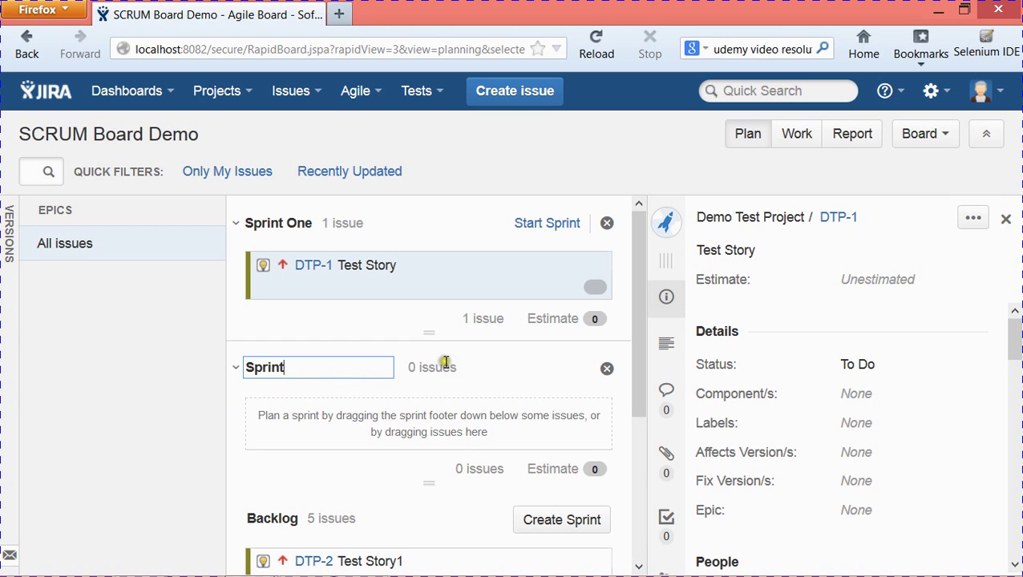
type("Two")
left_click(473, 374)
- Plan DTP-2 and DTP-5 into Sprint Two and DTP-3 into Sprint One, leaving DTP-4 in backlog
left_click_drag(644, 357, 630, 410)
left_click_drag(304, 475, 307, 420)
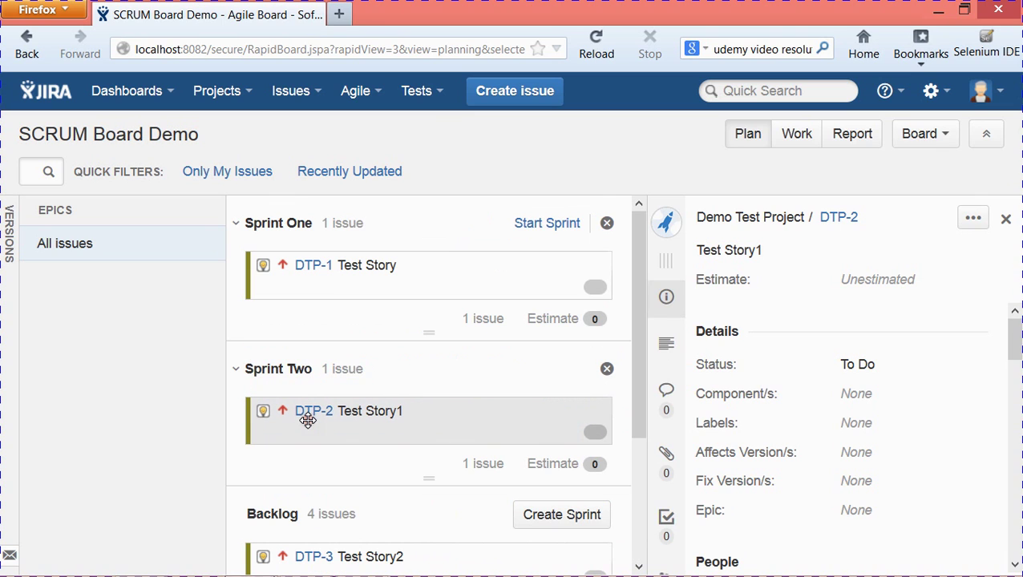
left_click_drag(639, 372, 639, 388)
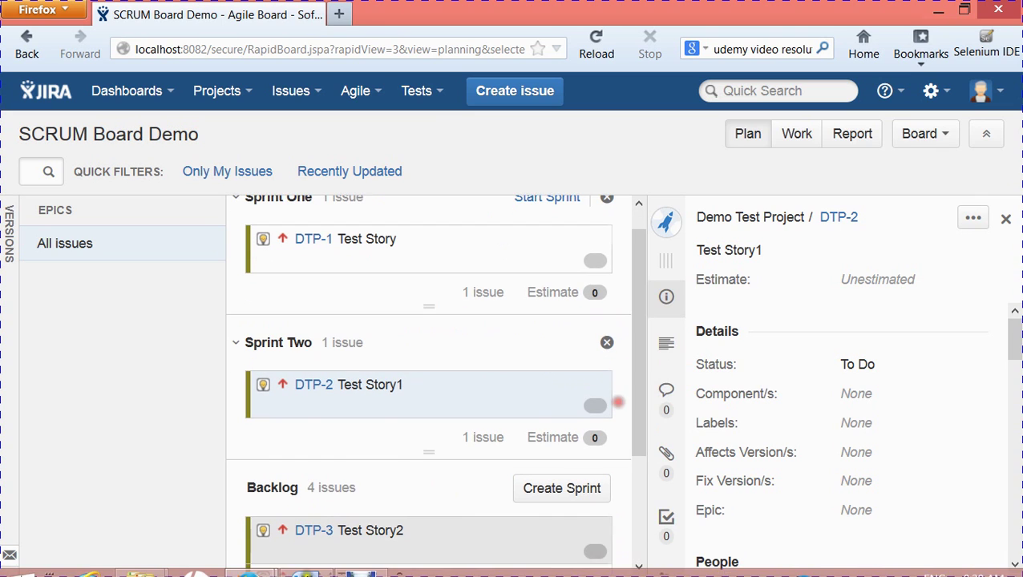
left_click_drag(303, 531, 306, 319)
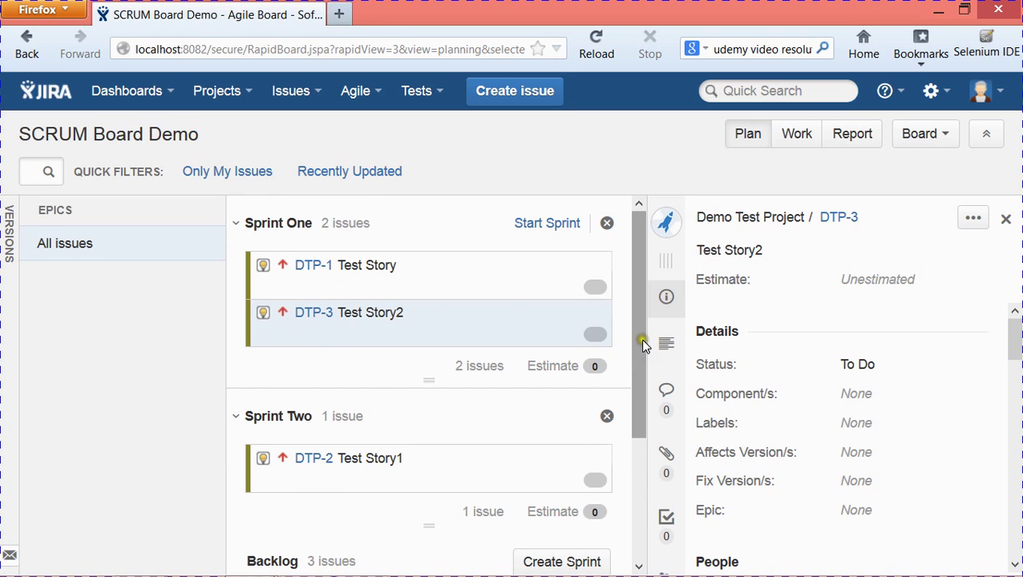
scroll(285, 449, "down", 3)
left_click_drag(334, 475, 331, 497)
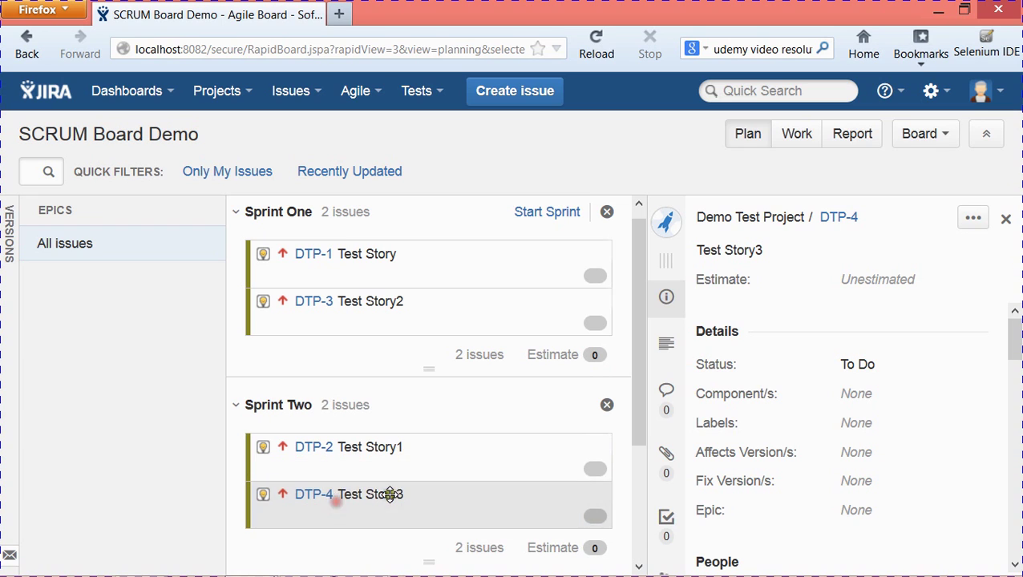
left_click_drag(633, 406, 637, 459)
scroll(635, 433, "down", 1)
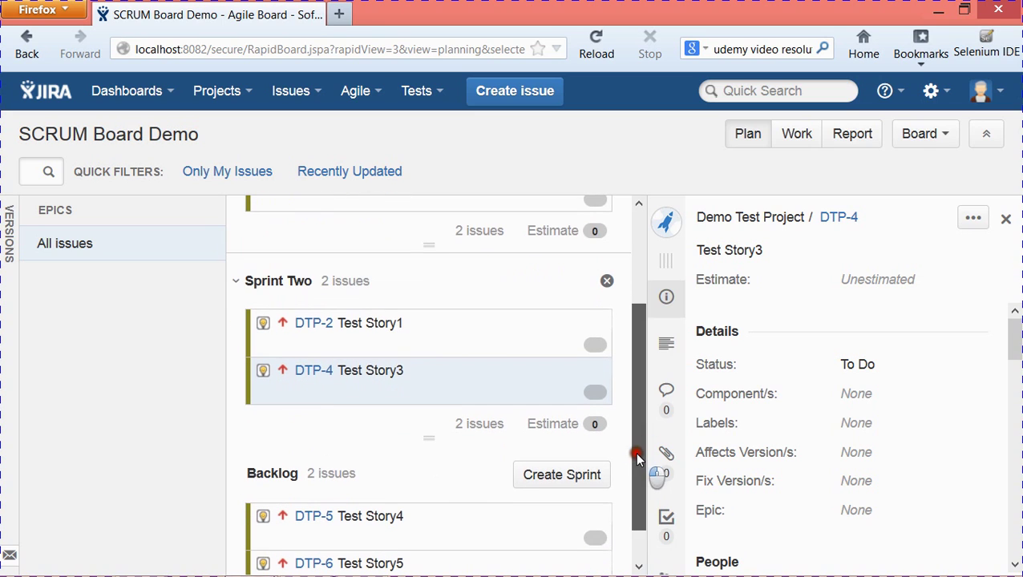
left_click_drag(264, 374, 276, 541)
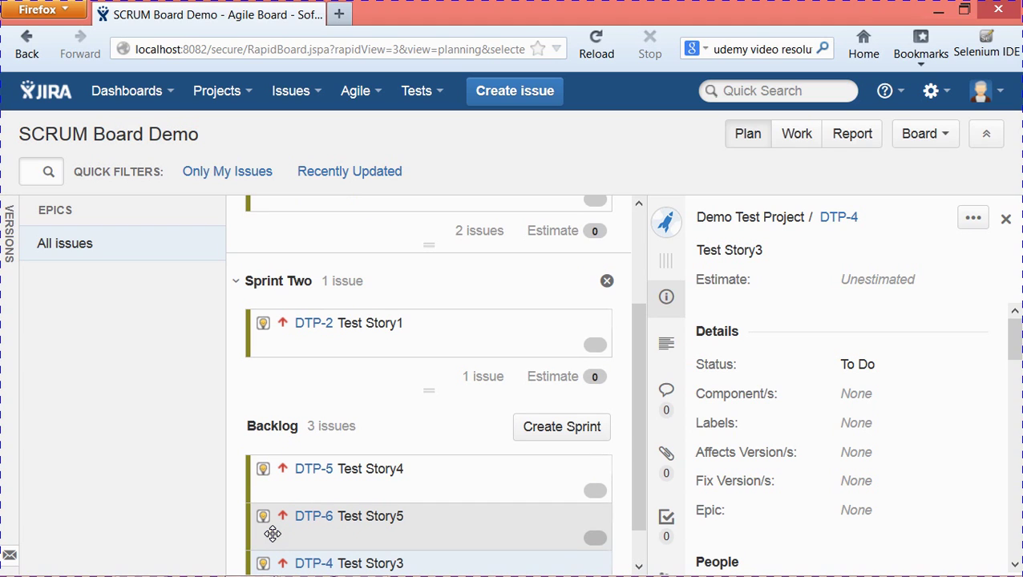
left_click_drag(643, 433, 642, 454)
left_click_drag(298, 442, 545, 362)
left_click_drag(630, 420, 631, 264)
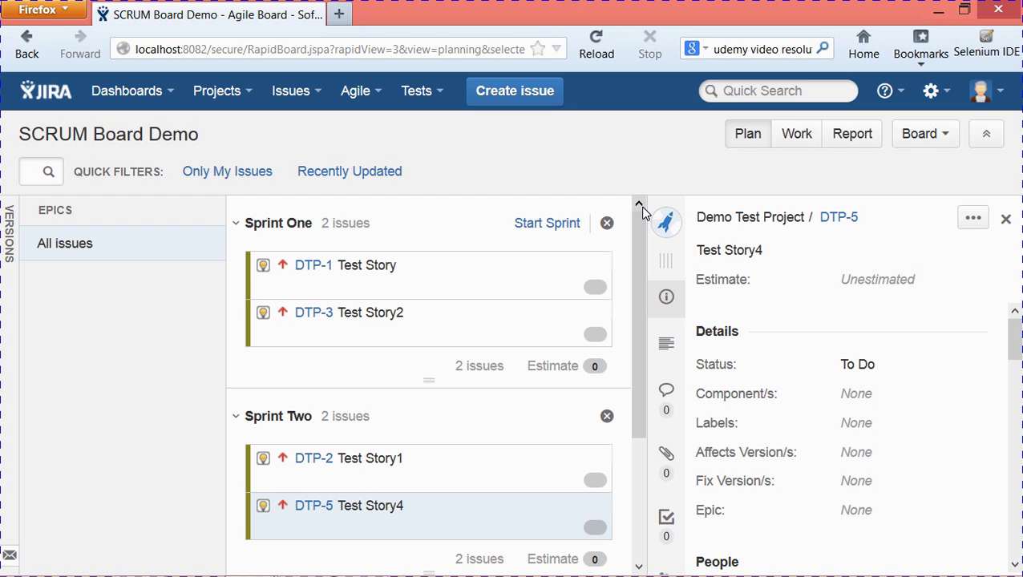
- Start Sprint One with its default dates, 17/Nov/13 to 01/Dec/13
left_click(546, 224)
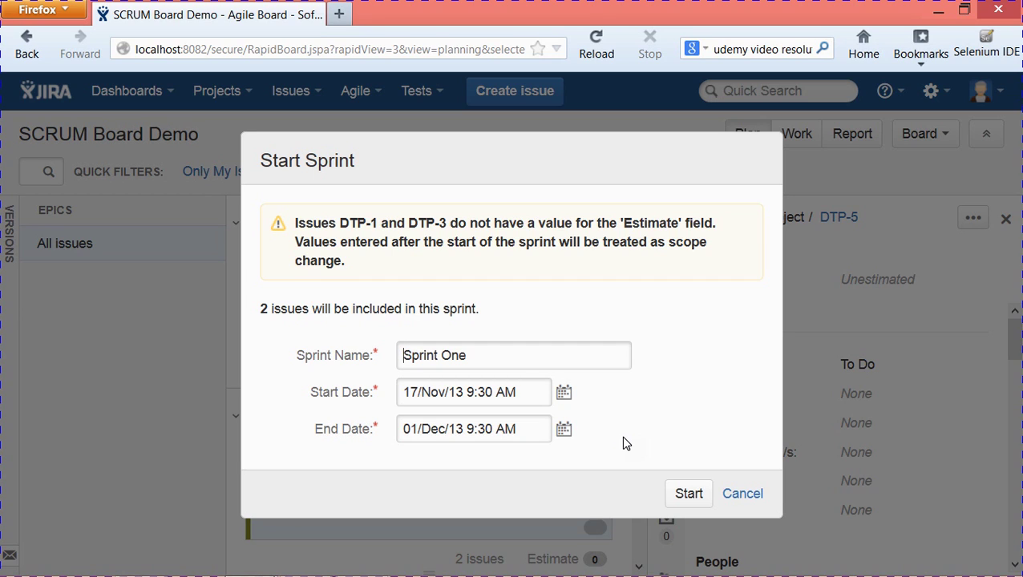
left_click(681, 495)
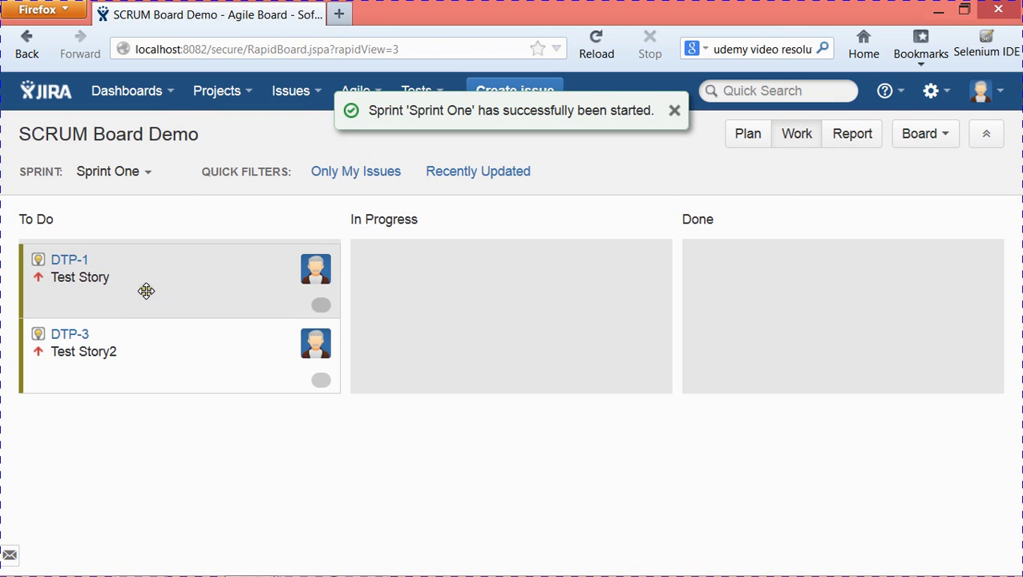
- Move DTP-1 through In Progress to Done, then DTP-3 straight from To Do to Done
left_click(148, 174)
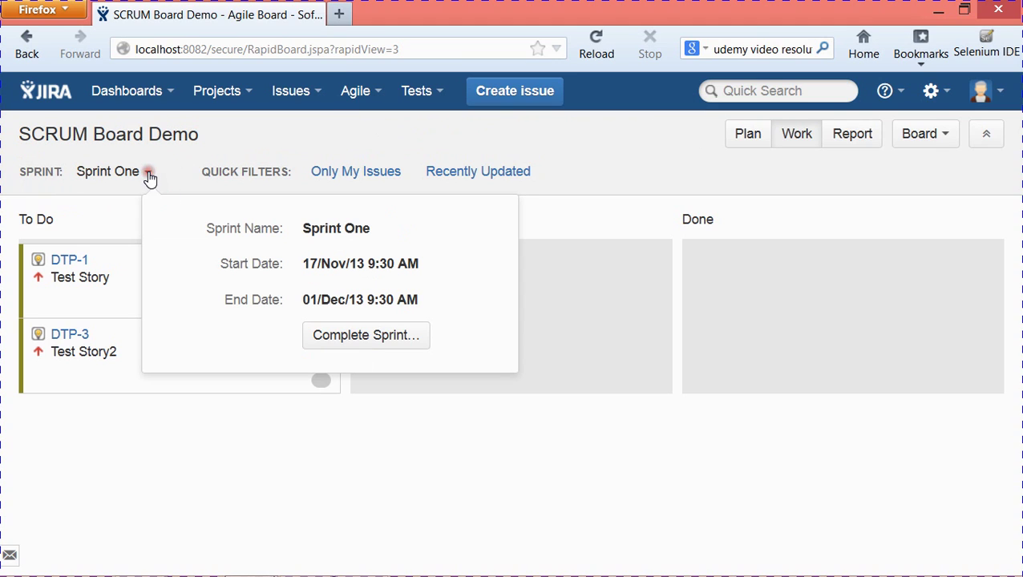
left_click(114, 193)
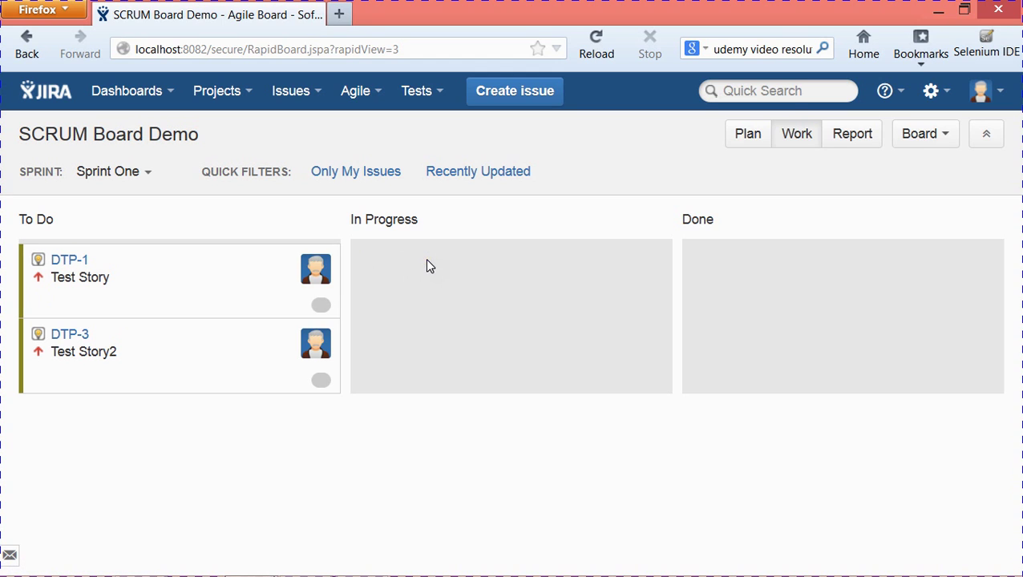
left_click_drag(65, 268, 400, 269)
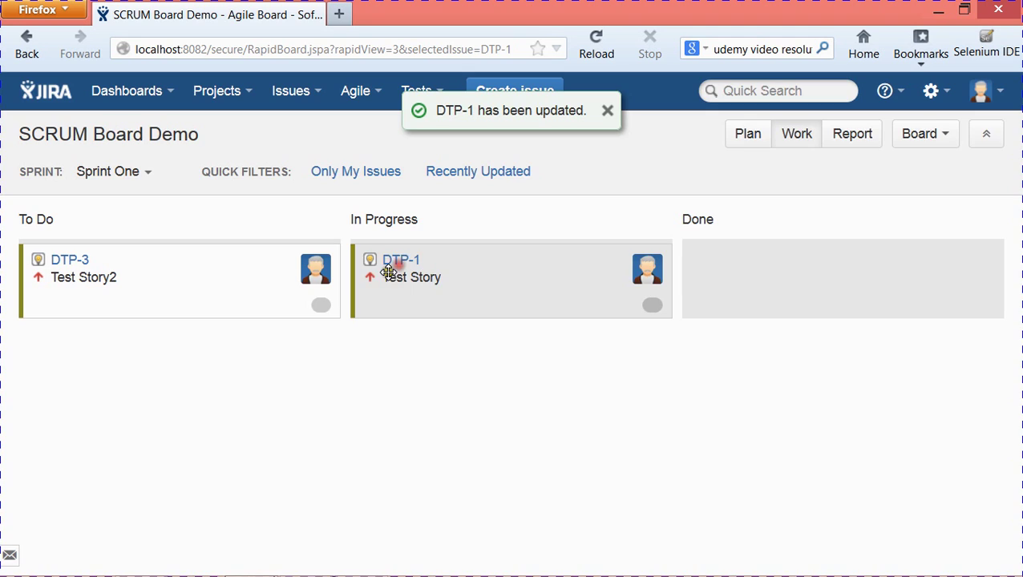
left_click(608, 111)
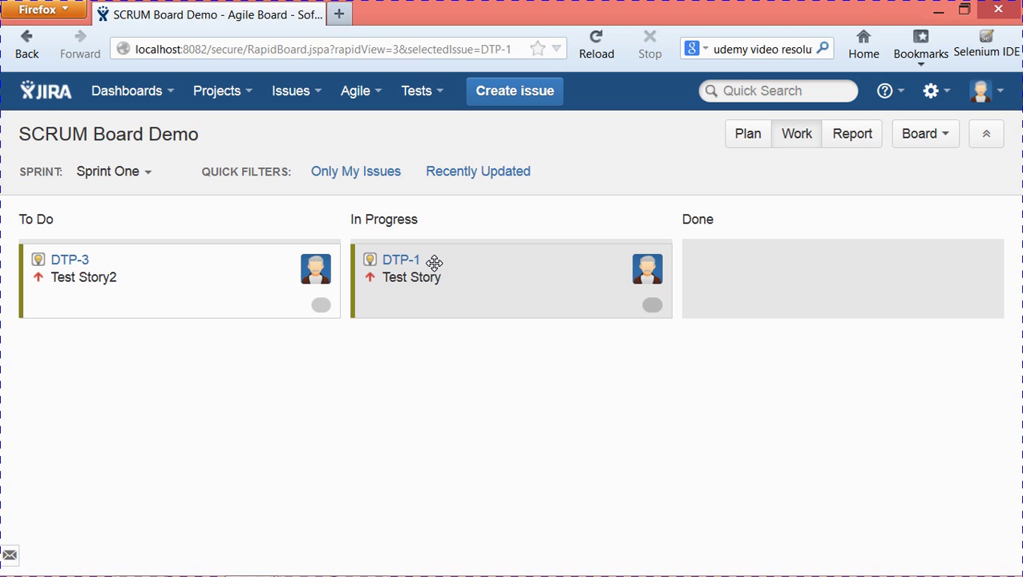
left_click(434, 263)
left_click_drag(434, 263, 771, 263)
left_click(607, 107)
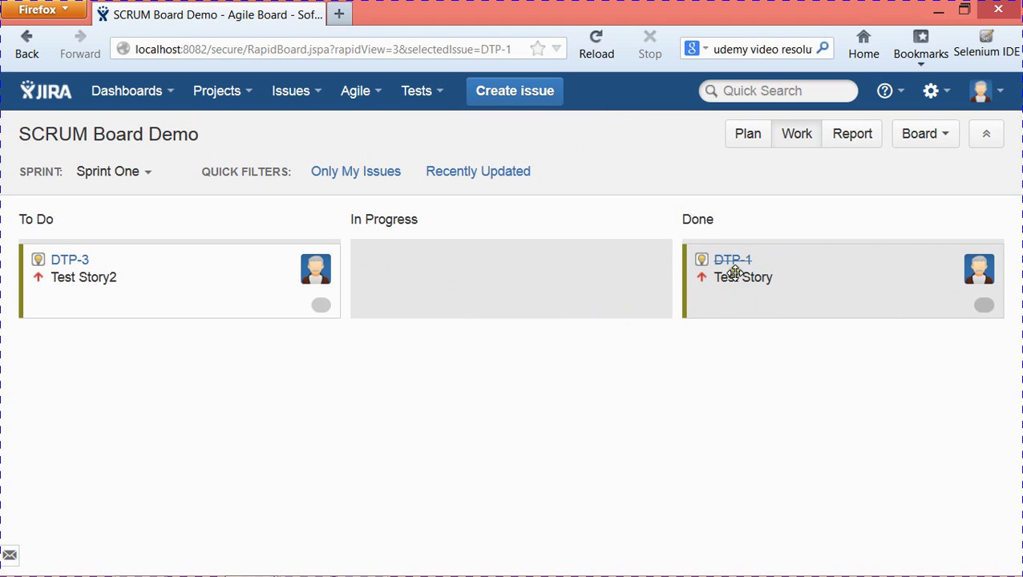
left_click_drag(146, 279, 805, 283)
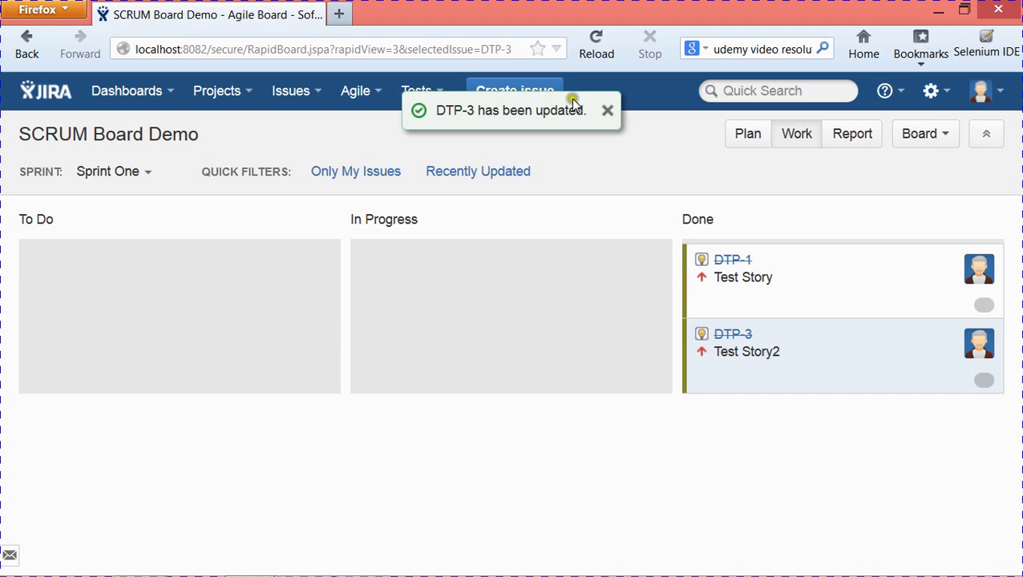
left_click(612, 116)
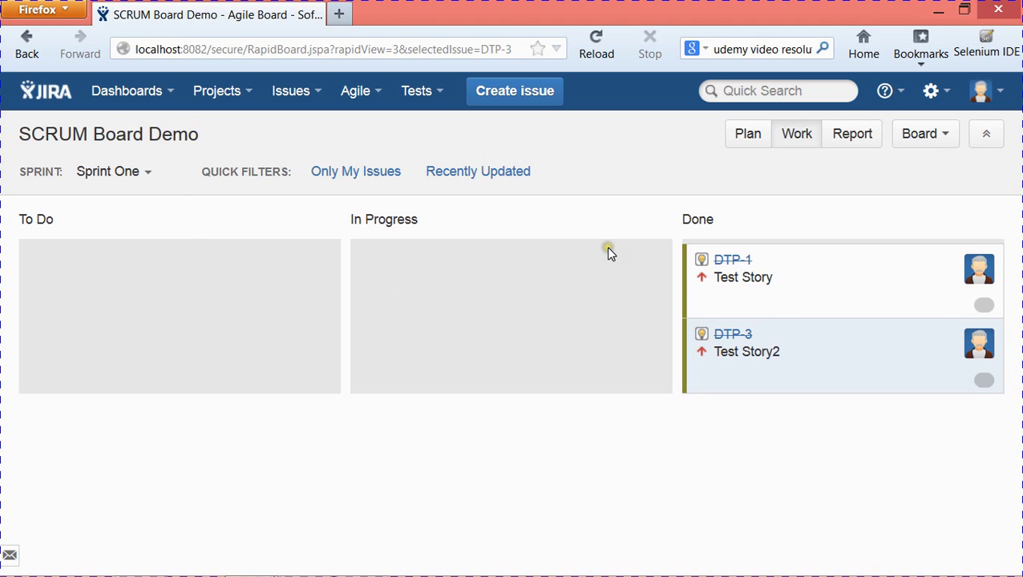
- Complete Sprint One to show its Sprint Report with DTP-1 and DTP-3 completed
left_click(148, 171)
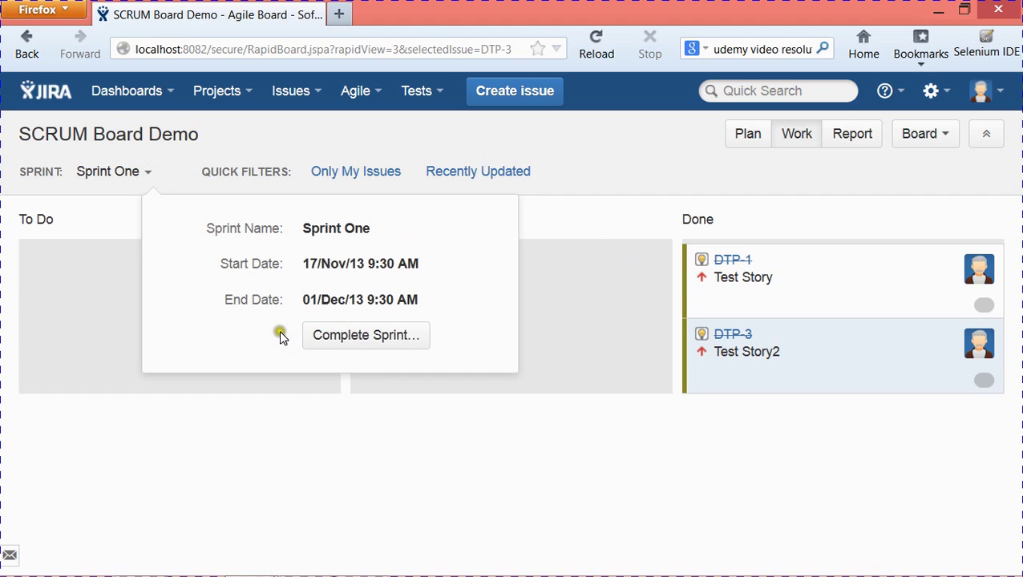
left_click(364, 340)
left_click(367, 342)
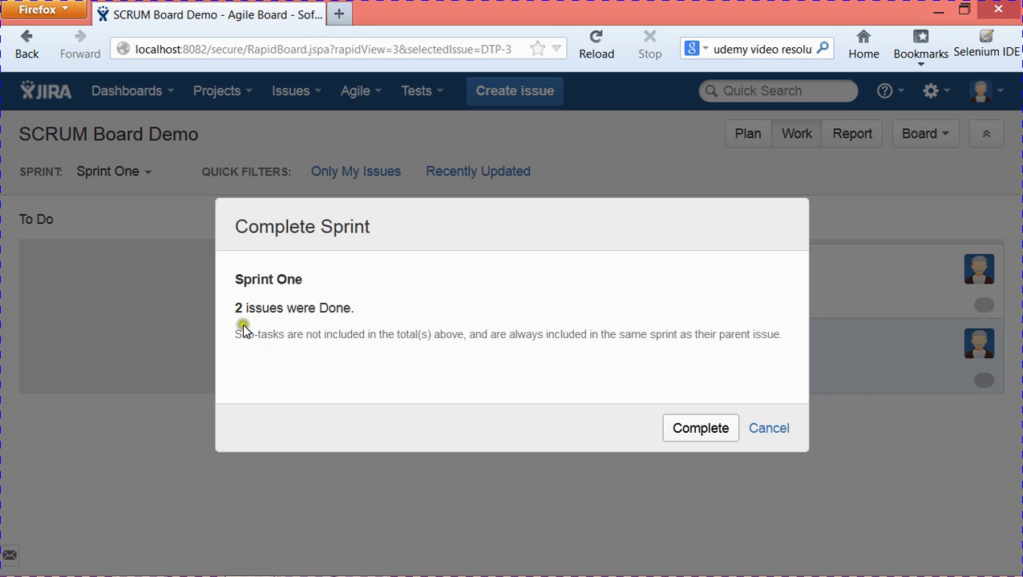
left_click(701, 437)
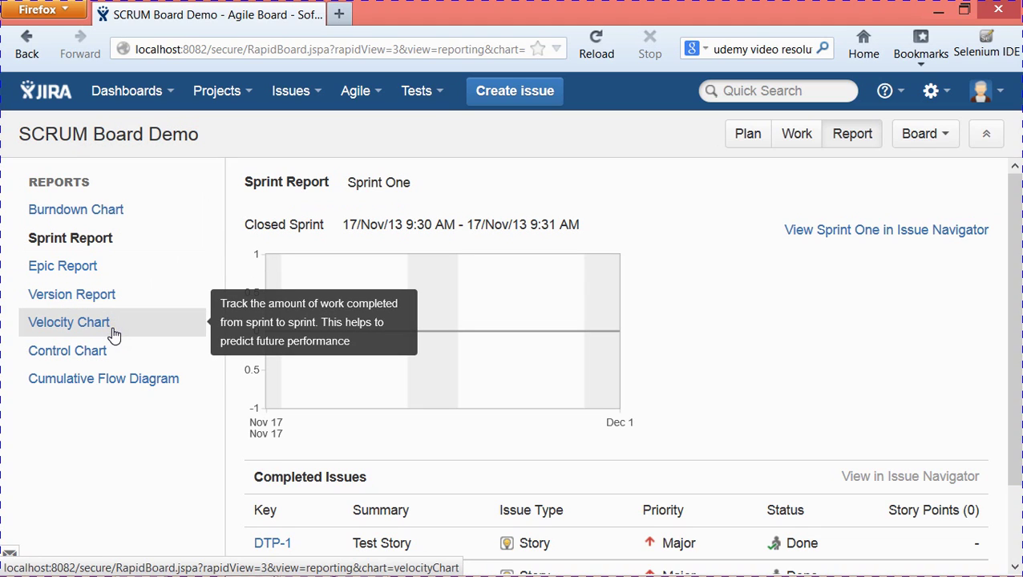
- Show Sprint One's Burndown Chart and its event log of start, completions and end
left_click(112, 210)
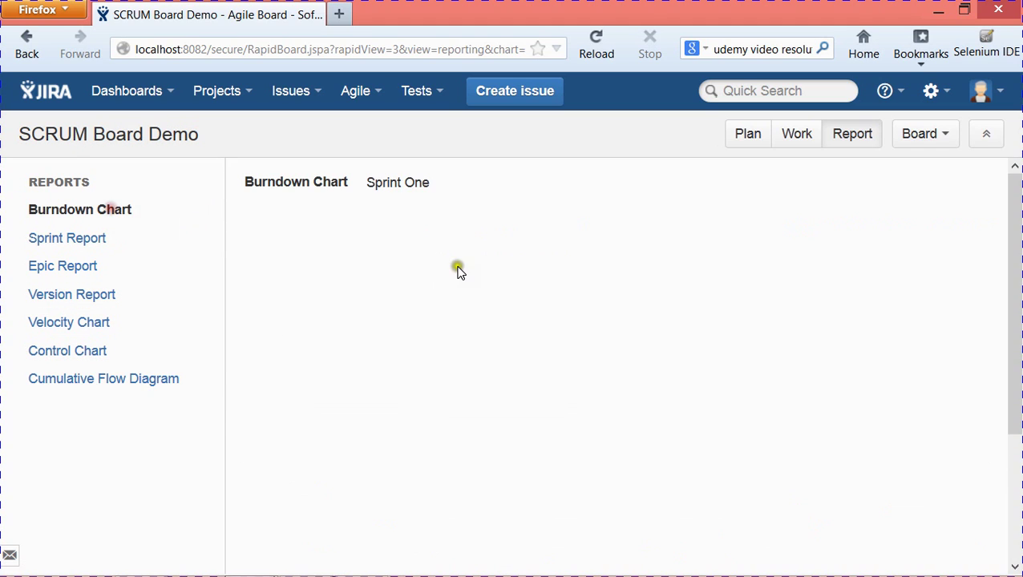
mouse_move(1016, 264)
left_mouse_down()
mouse_move(1014, 474)
mouse_move(1015, 454)
left_mouse_up()
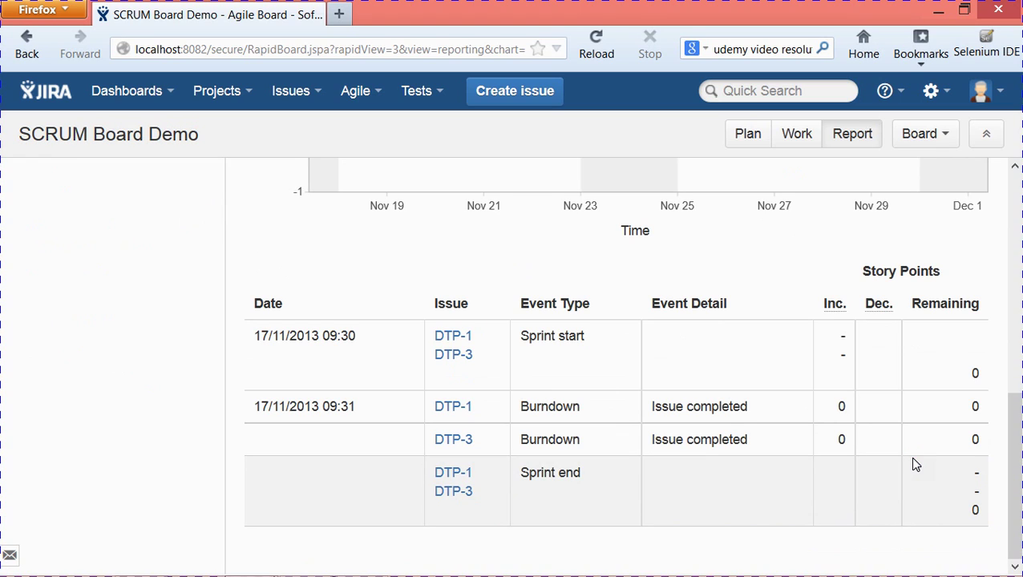